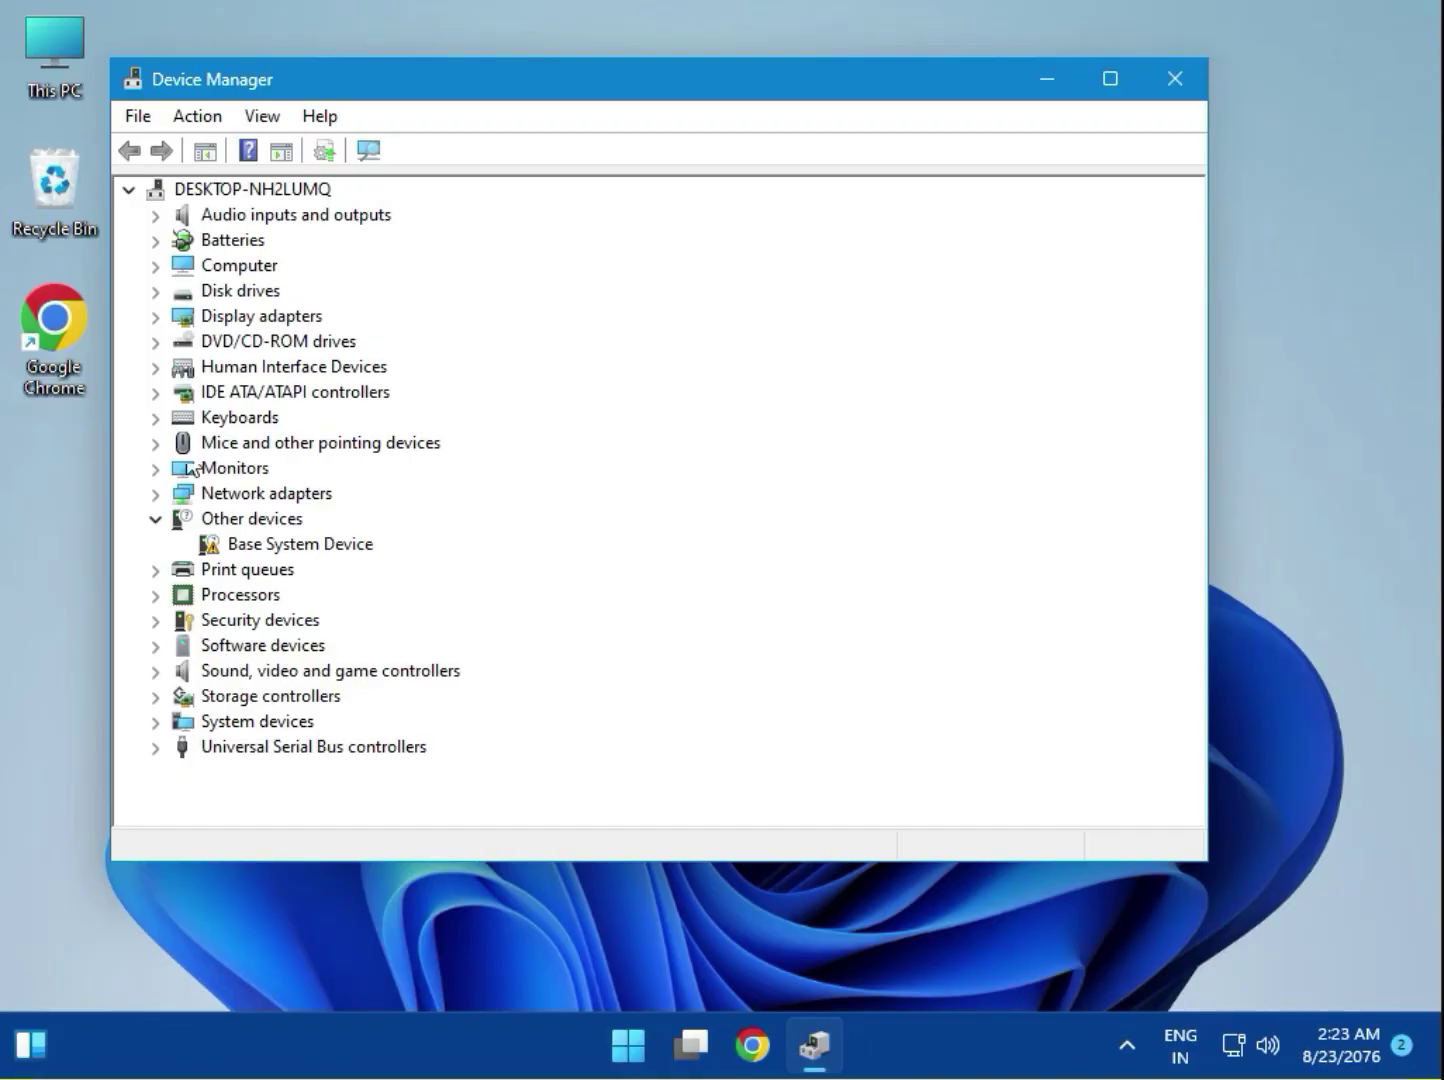
- Check for an updated driver for Microphone (High Definition Audio Device) under Audio inputs and outputs
click(158, 214)
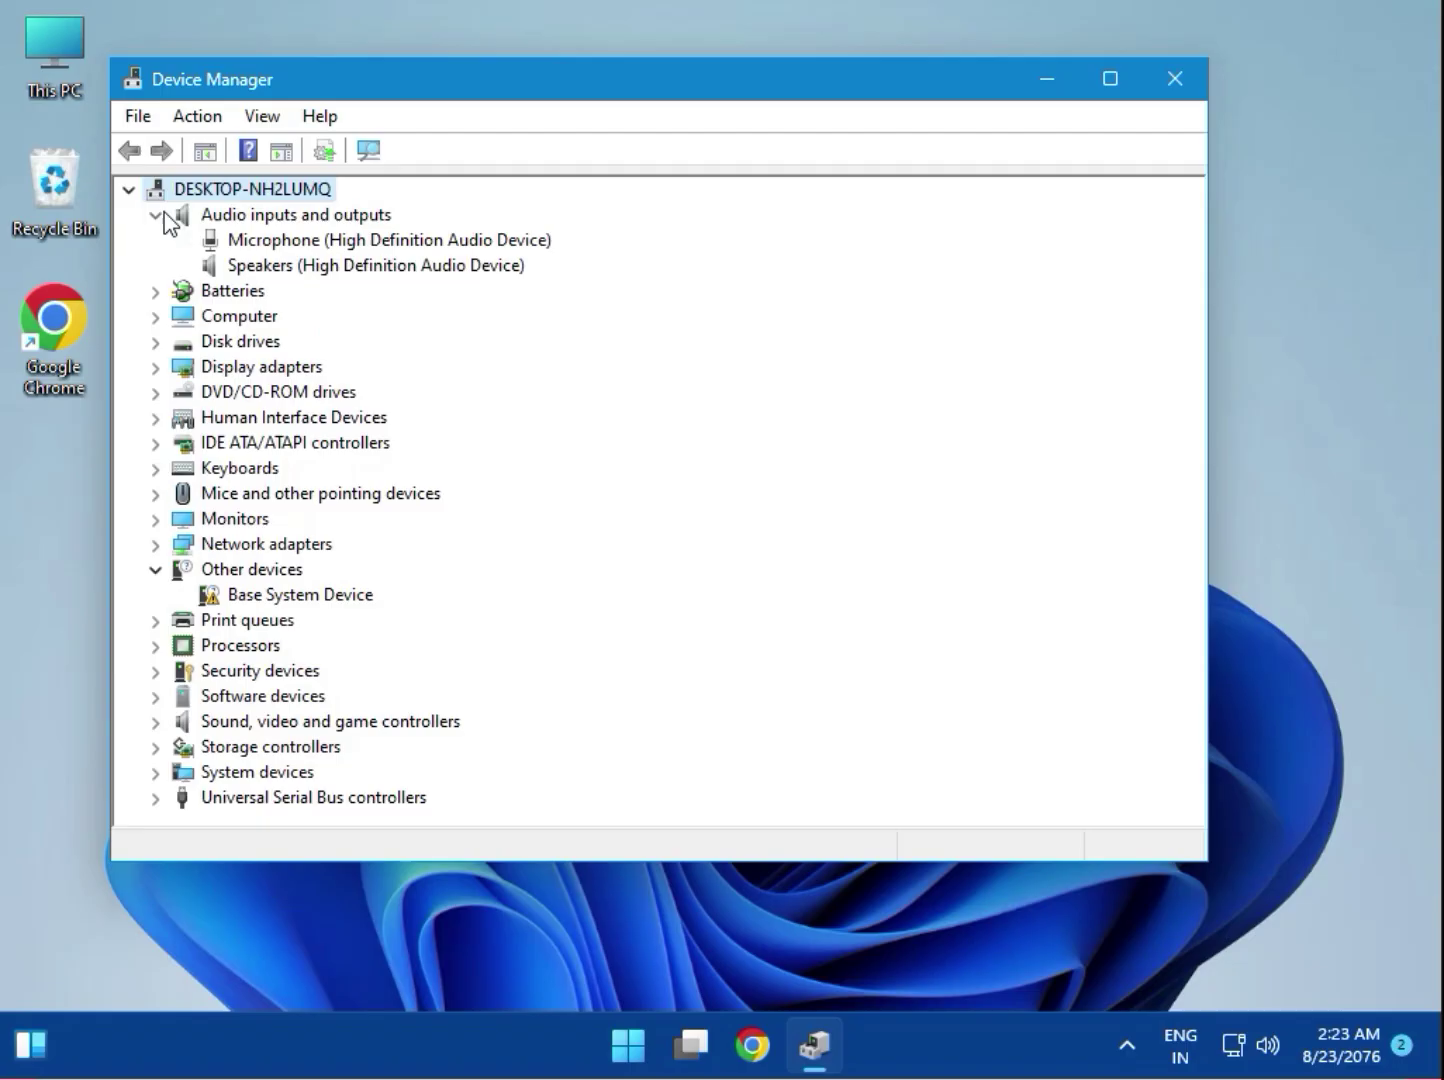
click(251, 250)
right_click(252, 245)
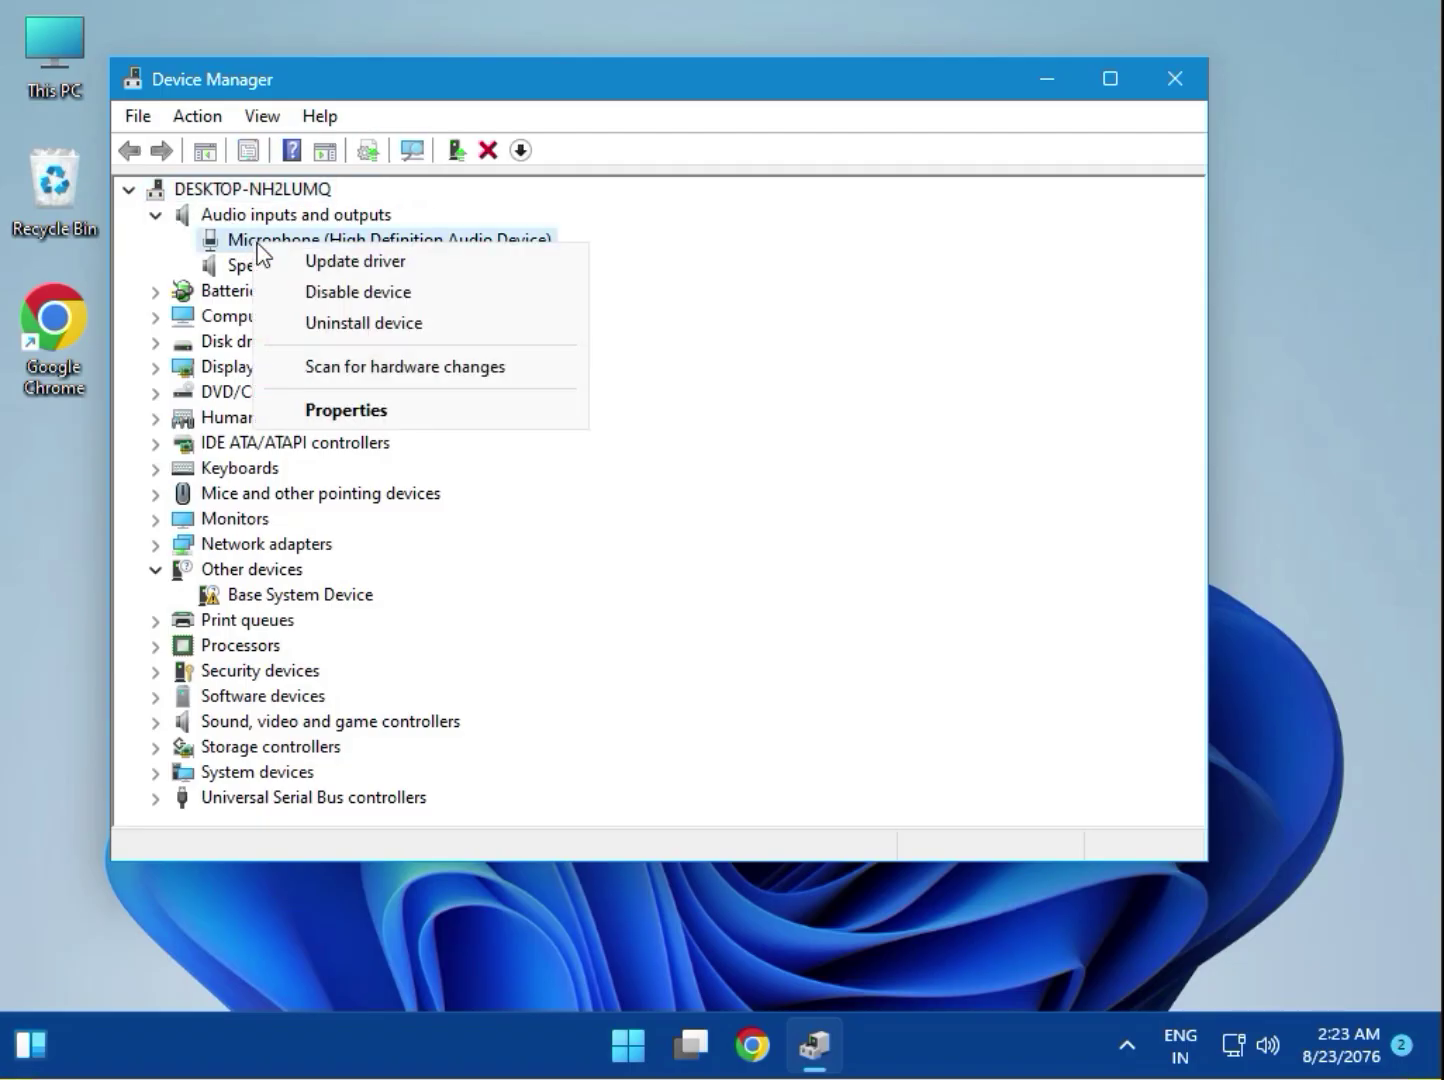
click(372, 261)
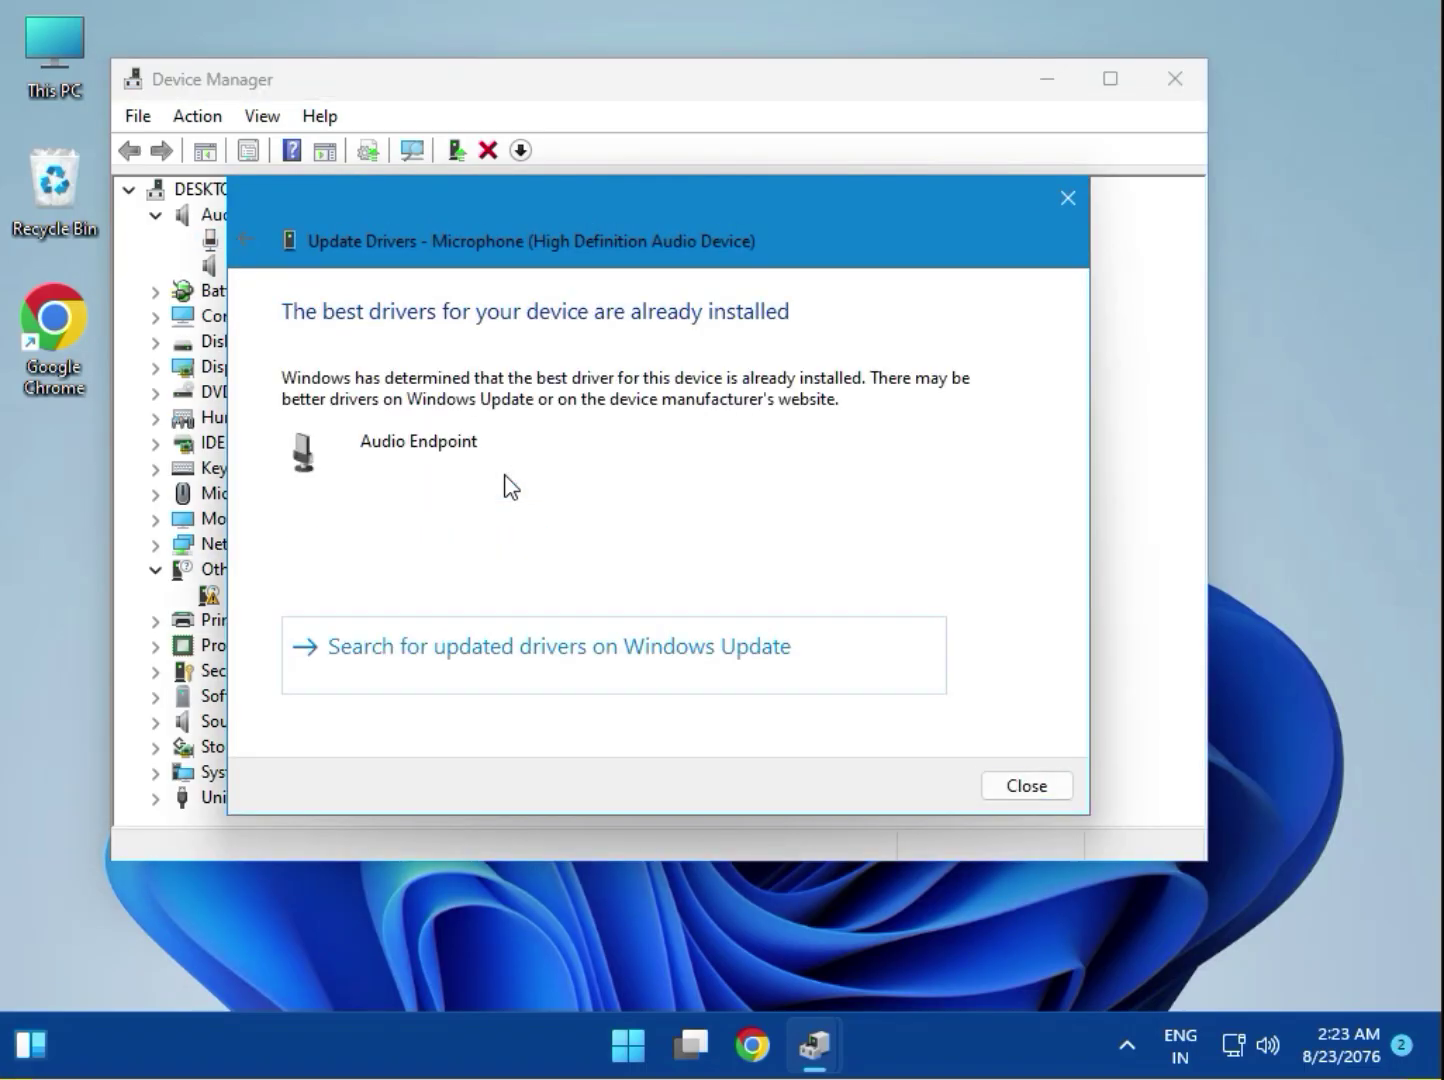
click(1026, 786)
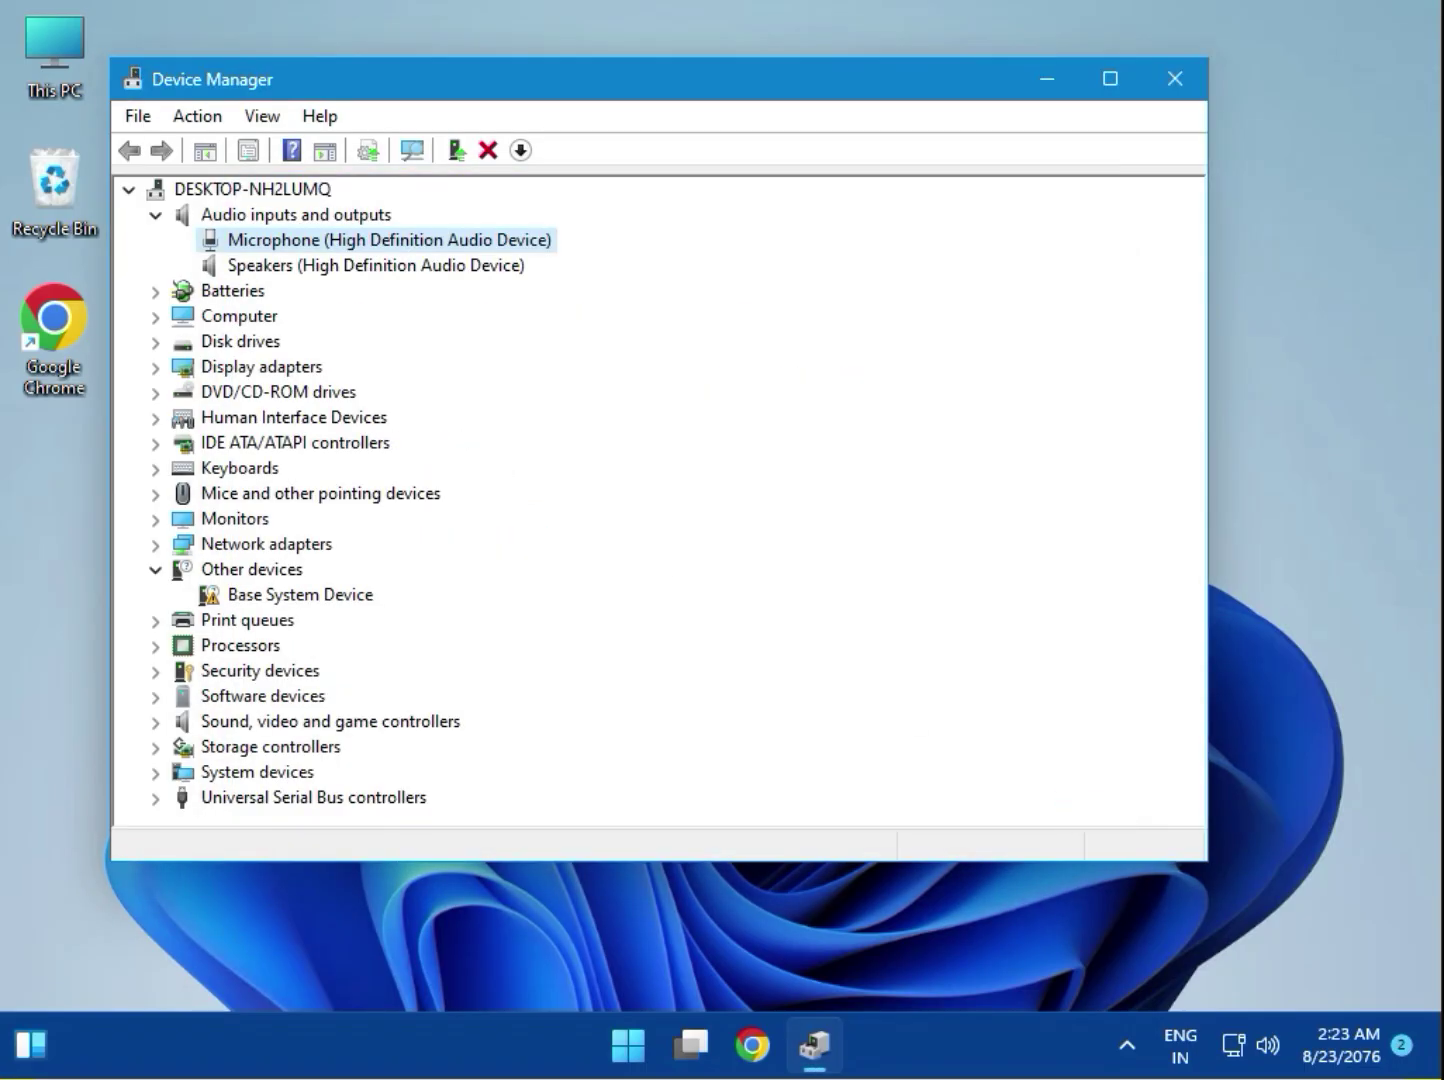
- Uninstall Microphone (High Definition Audio Device) and scan for hardware changes to reinstall it
right_click(340, 244)
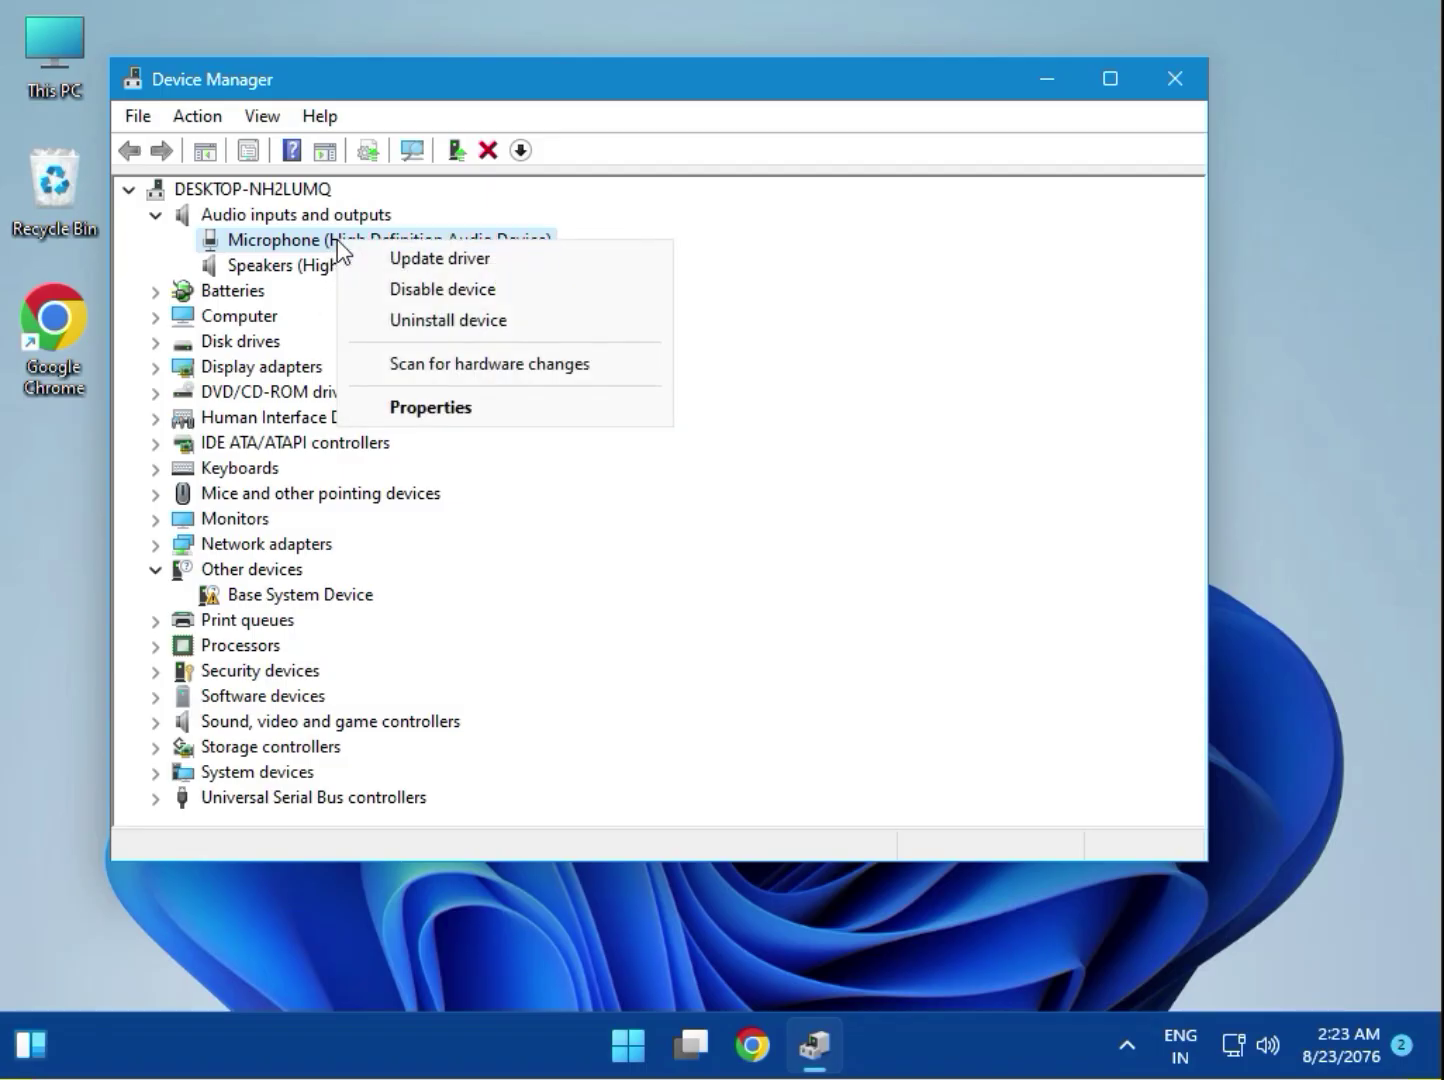
click(401, 324)
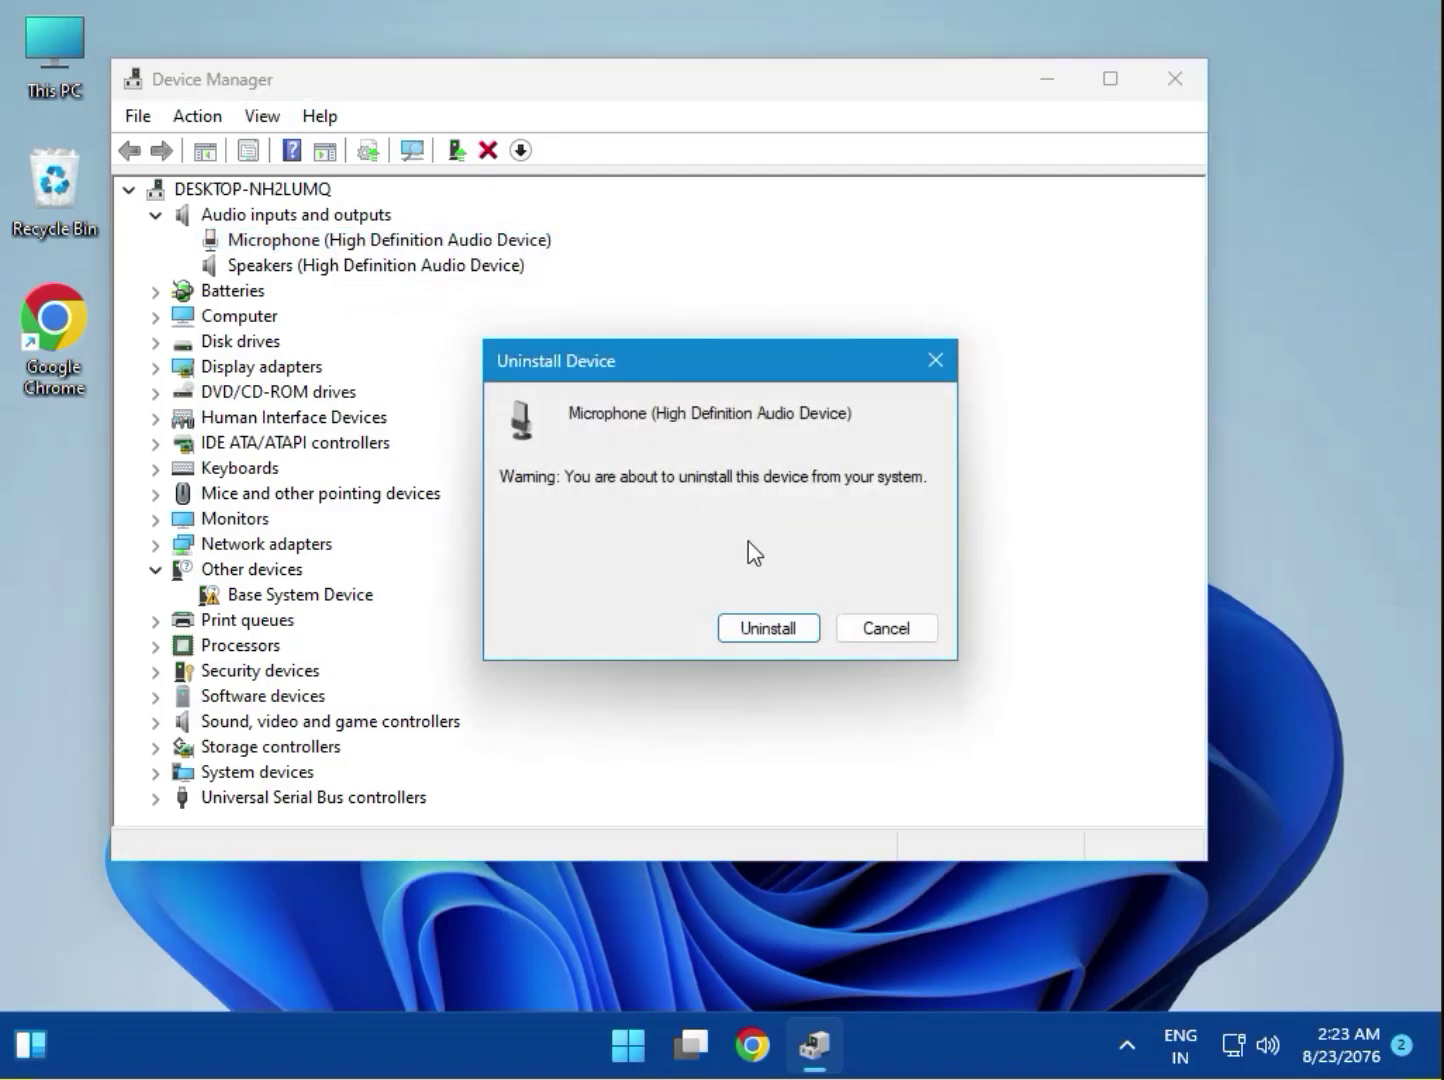
click(779, 629)
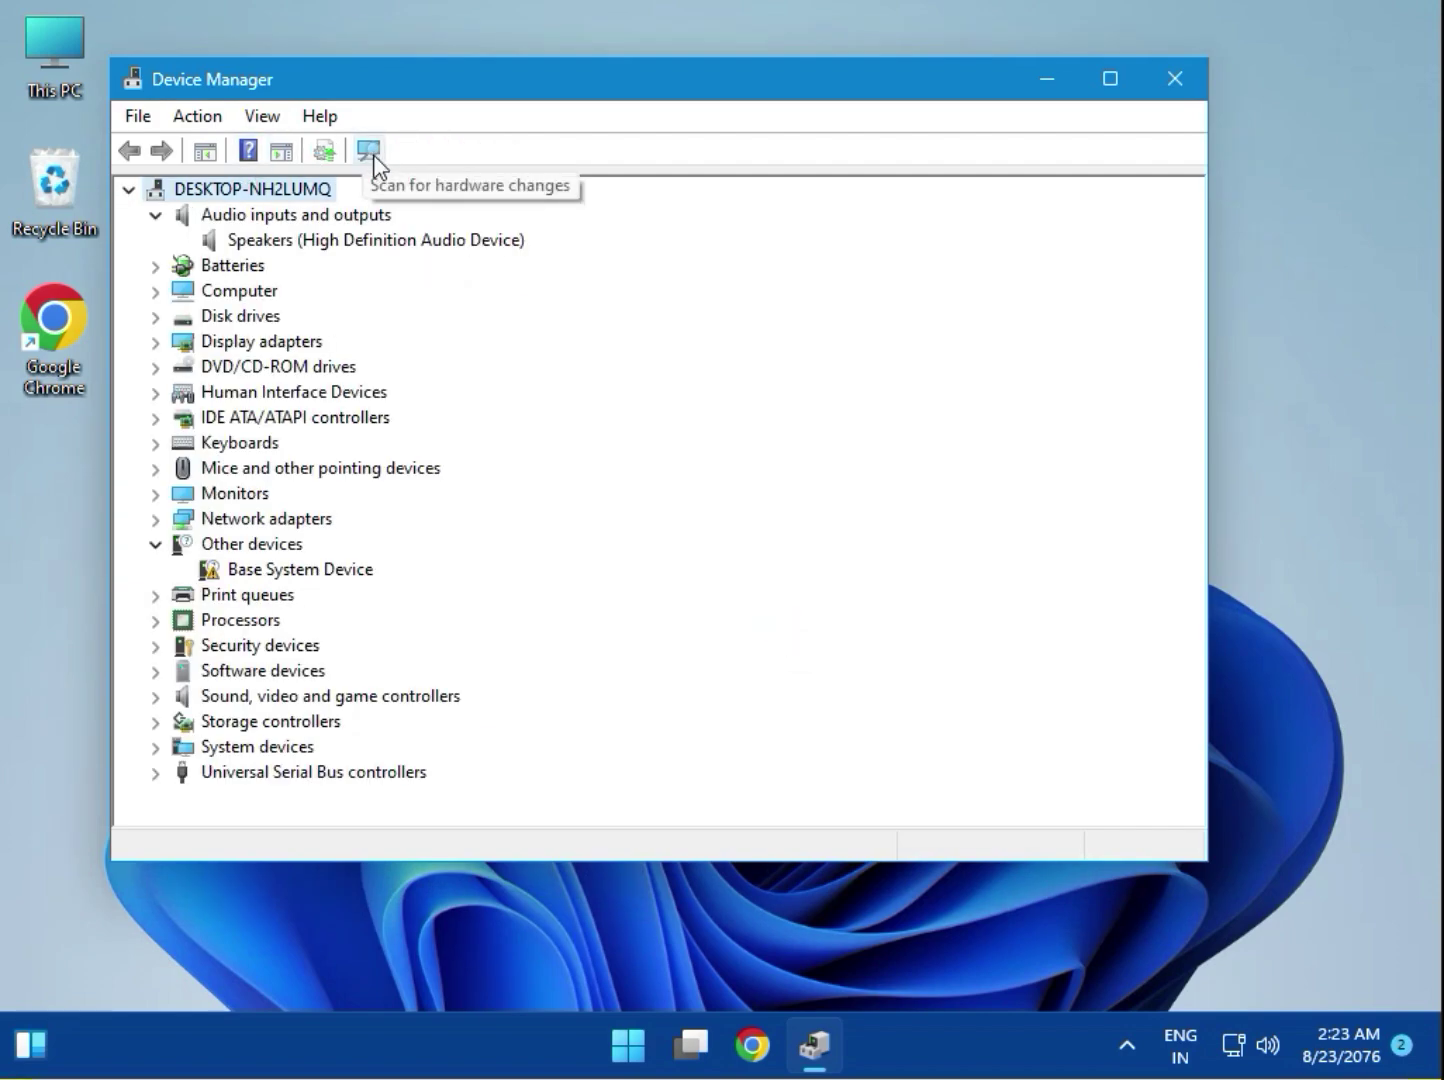
click(369, 151)
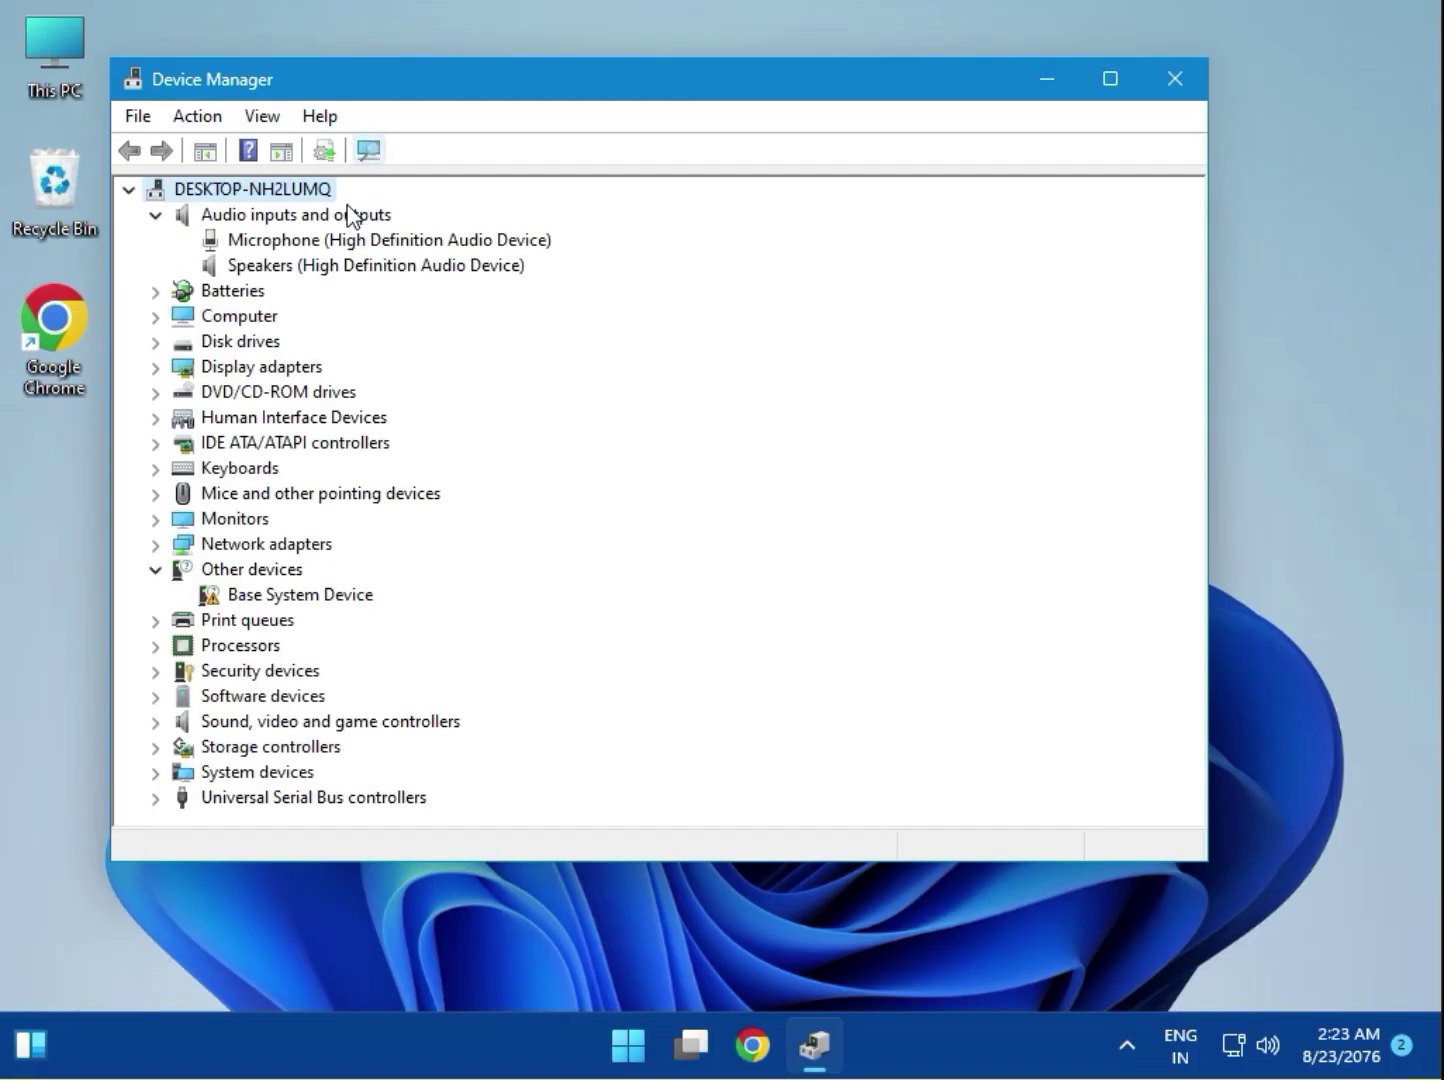
- Search automatically for a driver update for the reinstalled microphone, and close Device Manager
click(336, 243)
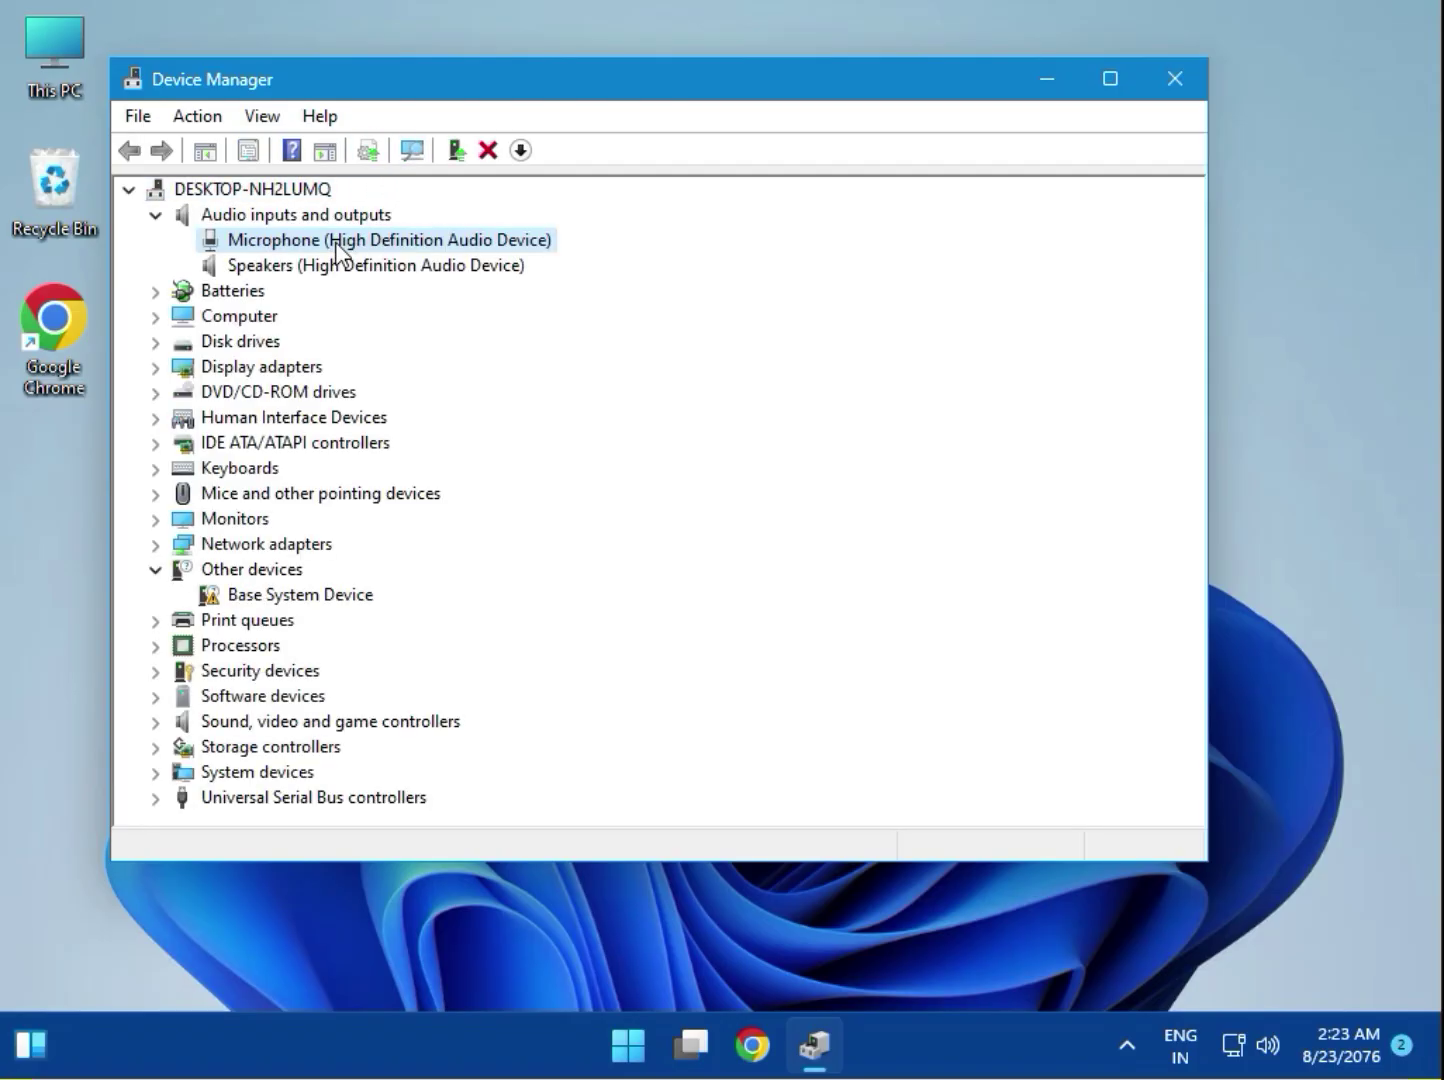
right_click(336, 247)
click(380, 262)
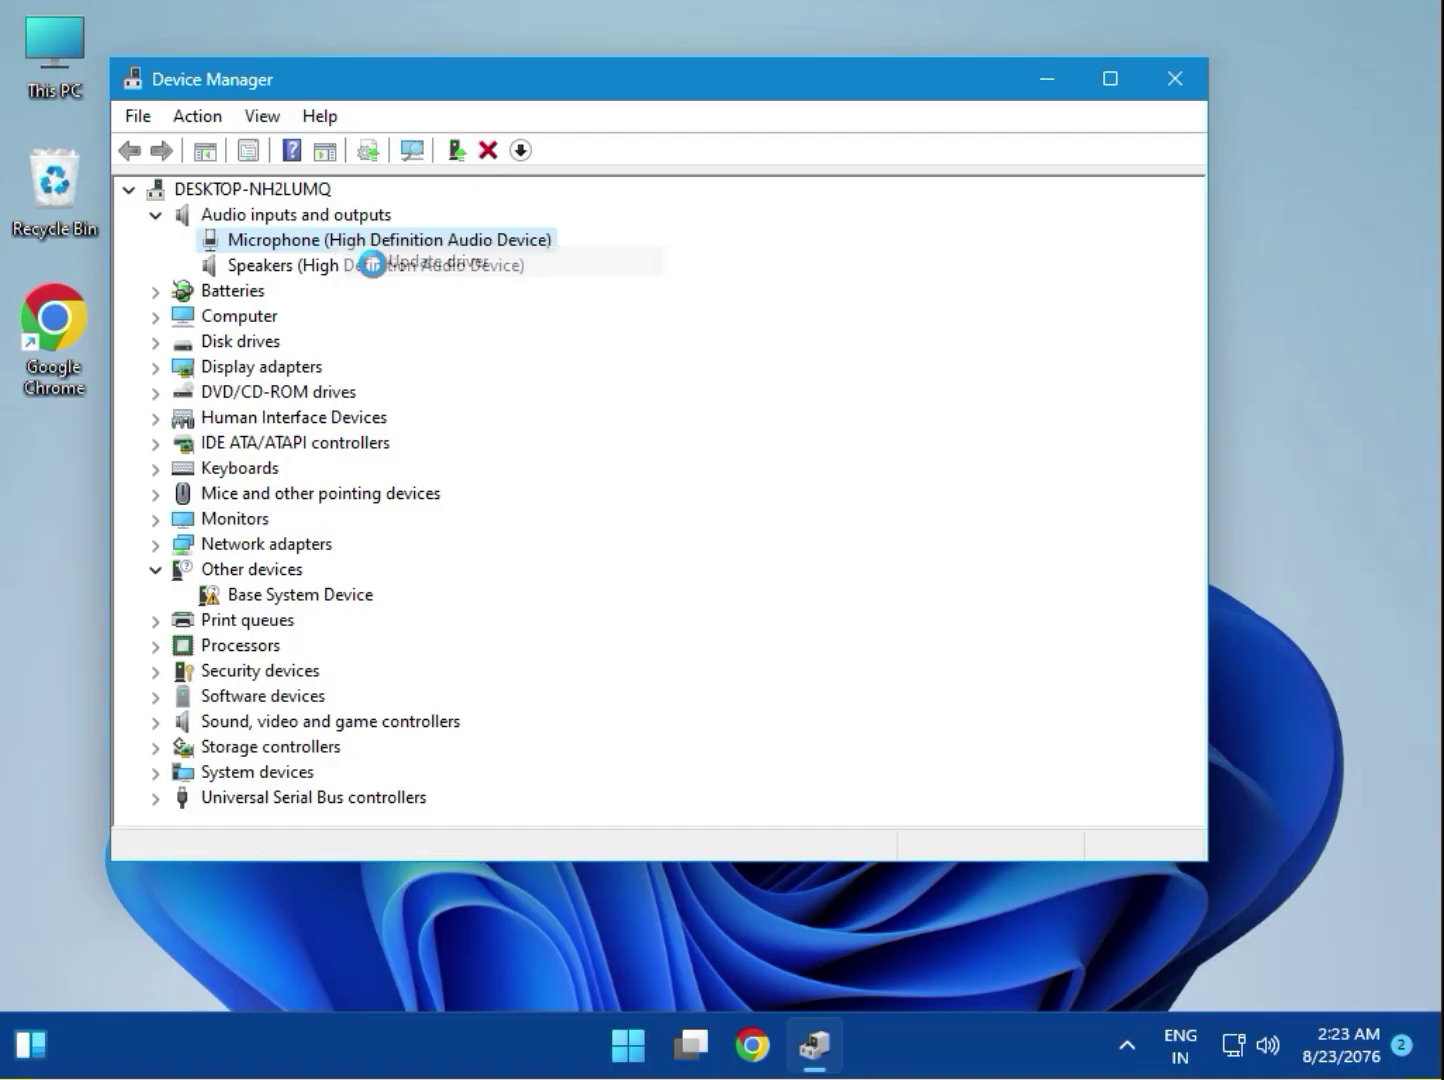
click(597, 391)
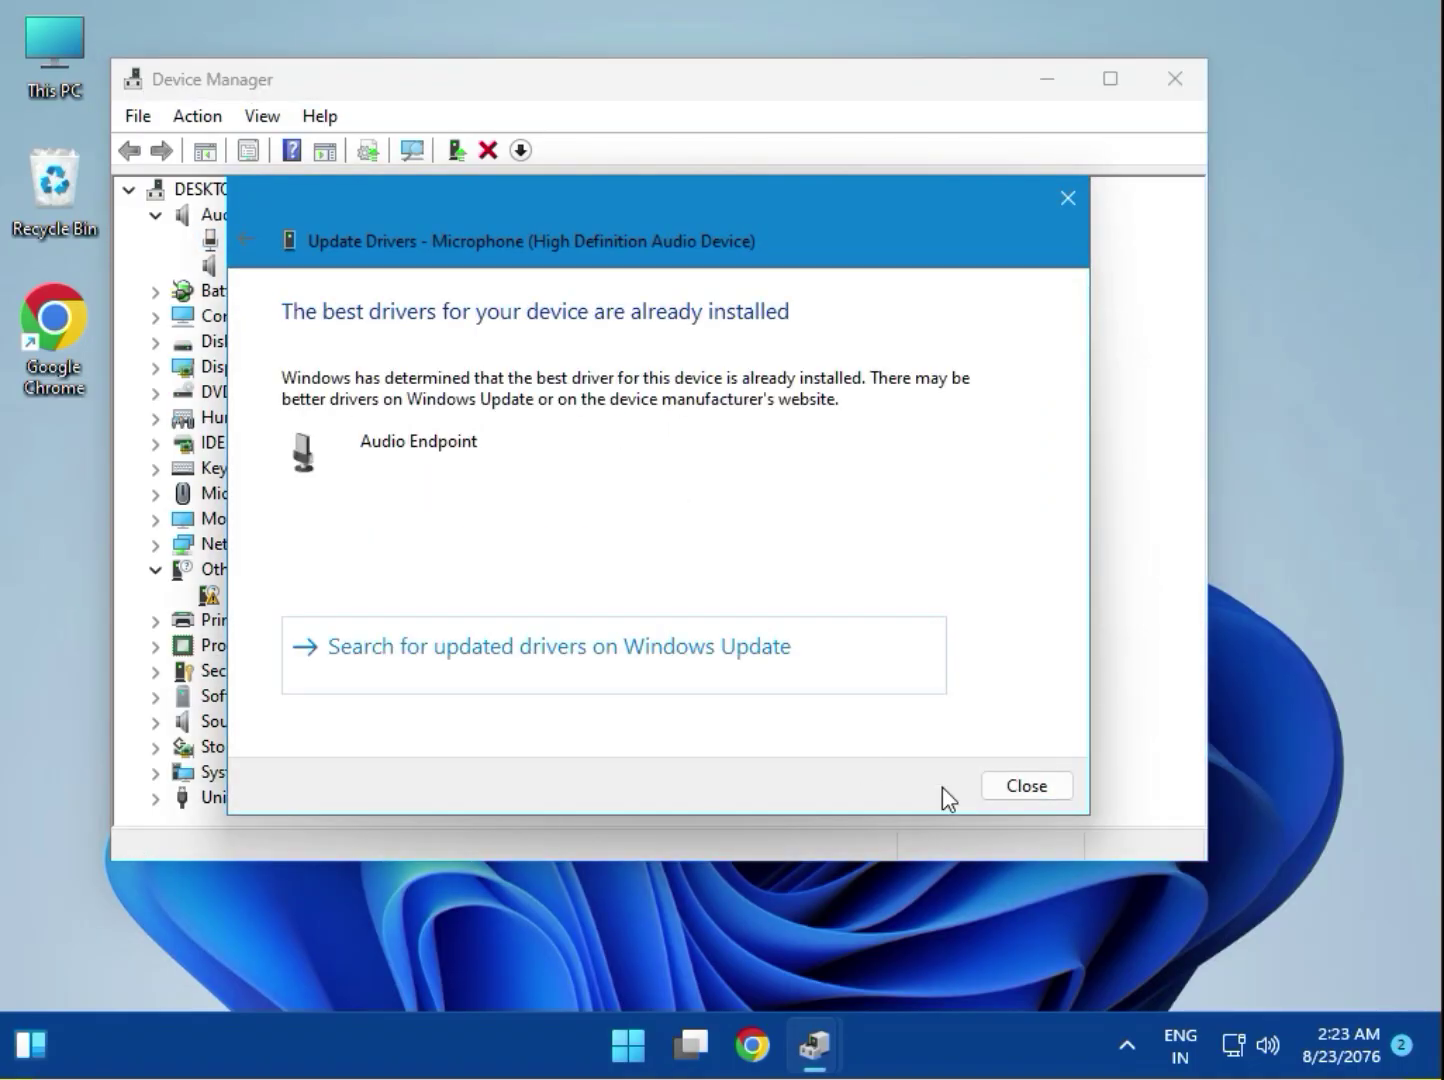
click(1044, 788)
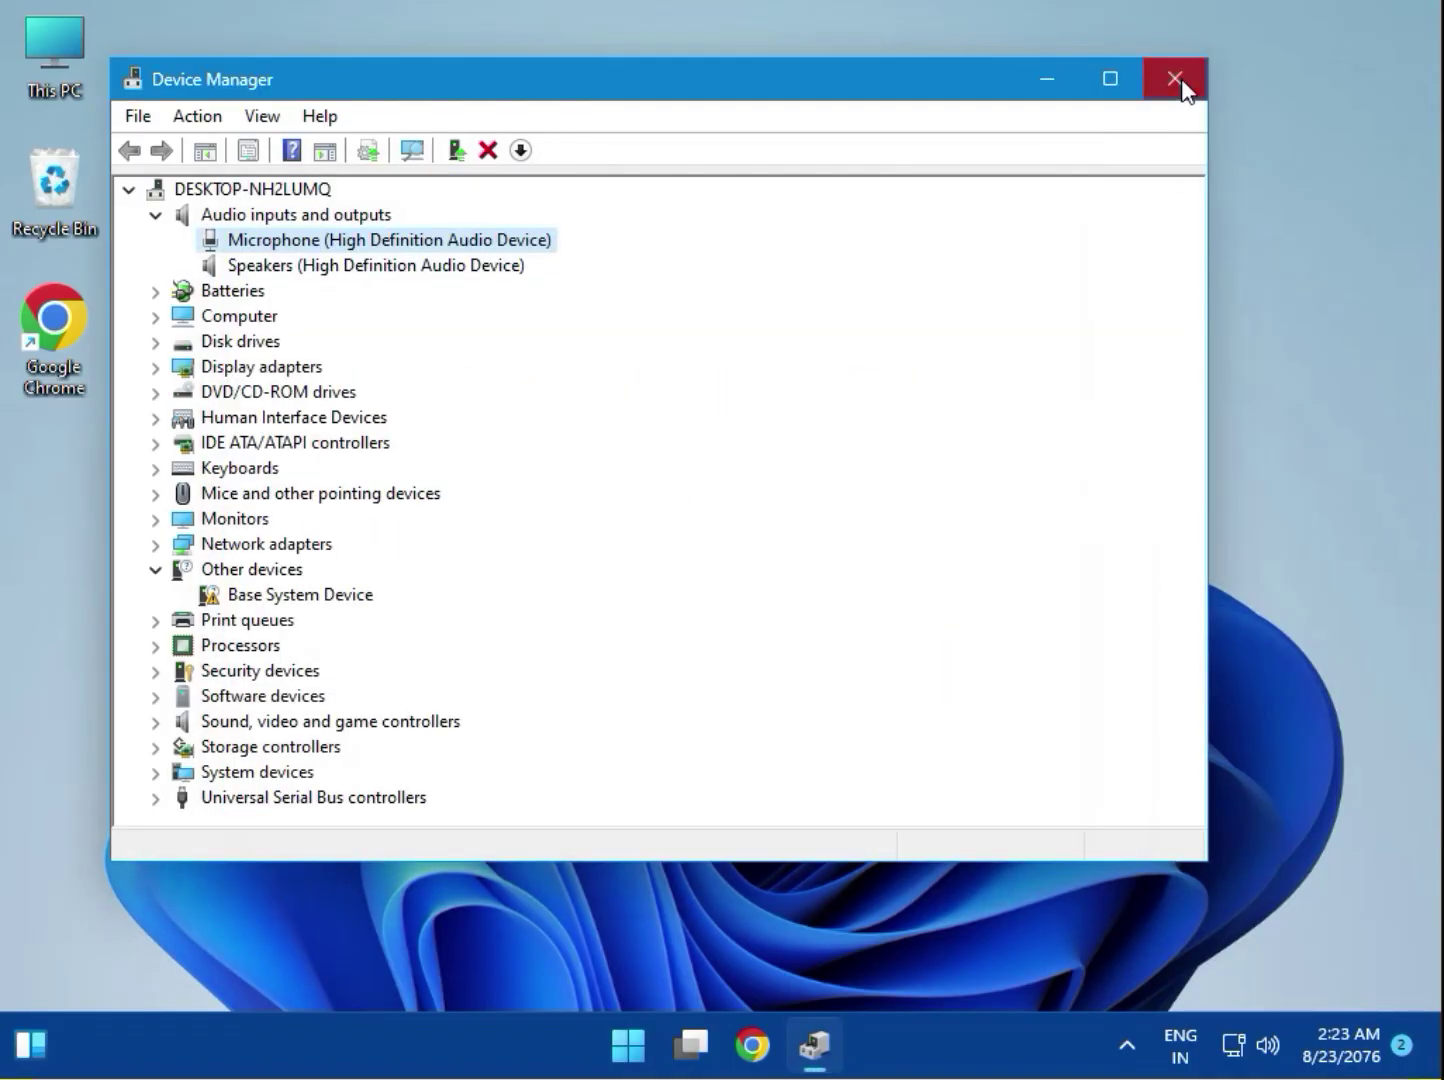
click(1186, 85)
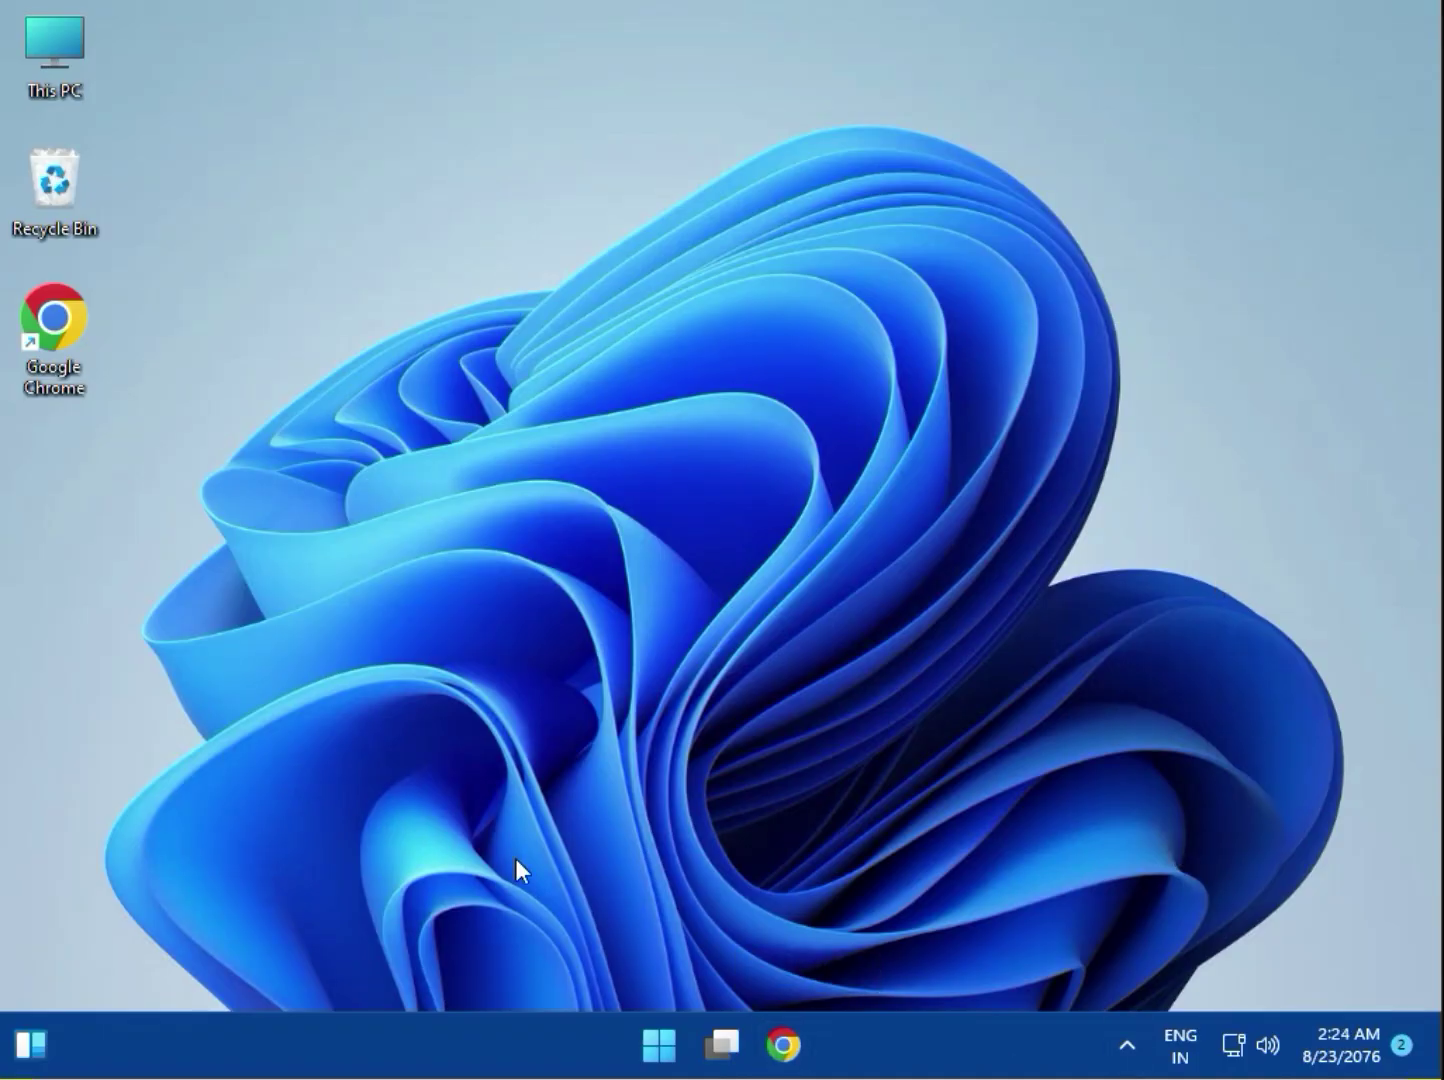
- Open the Microphone app permissions under Privacy & security in Windows Settings
click(655, 1043)
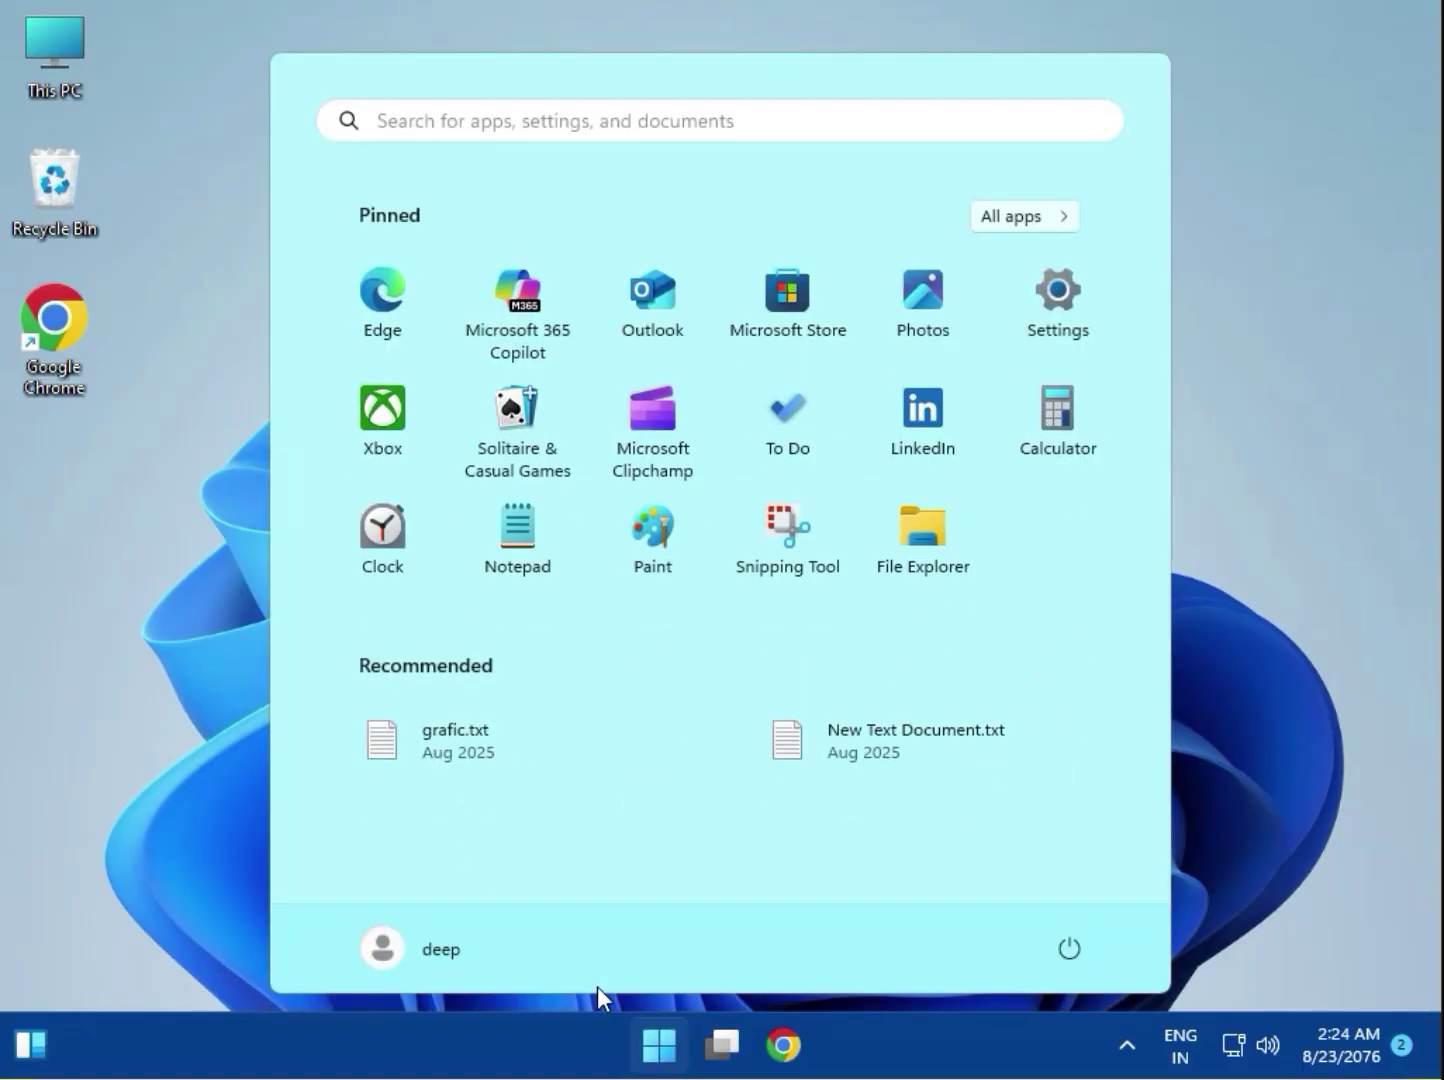
click(1046, 326)
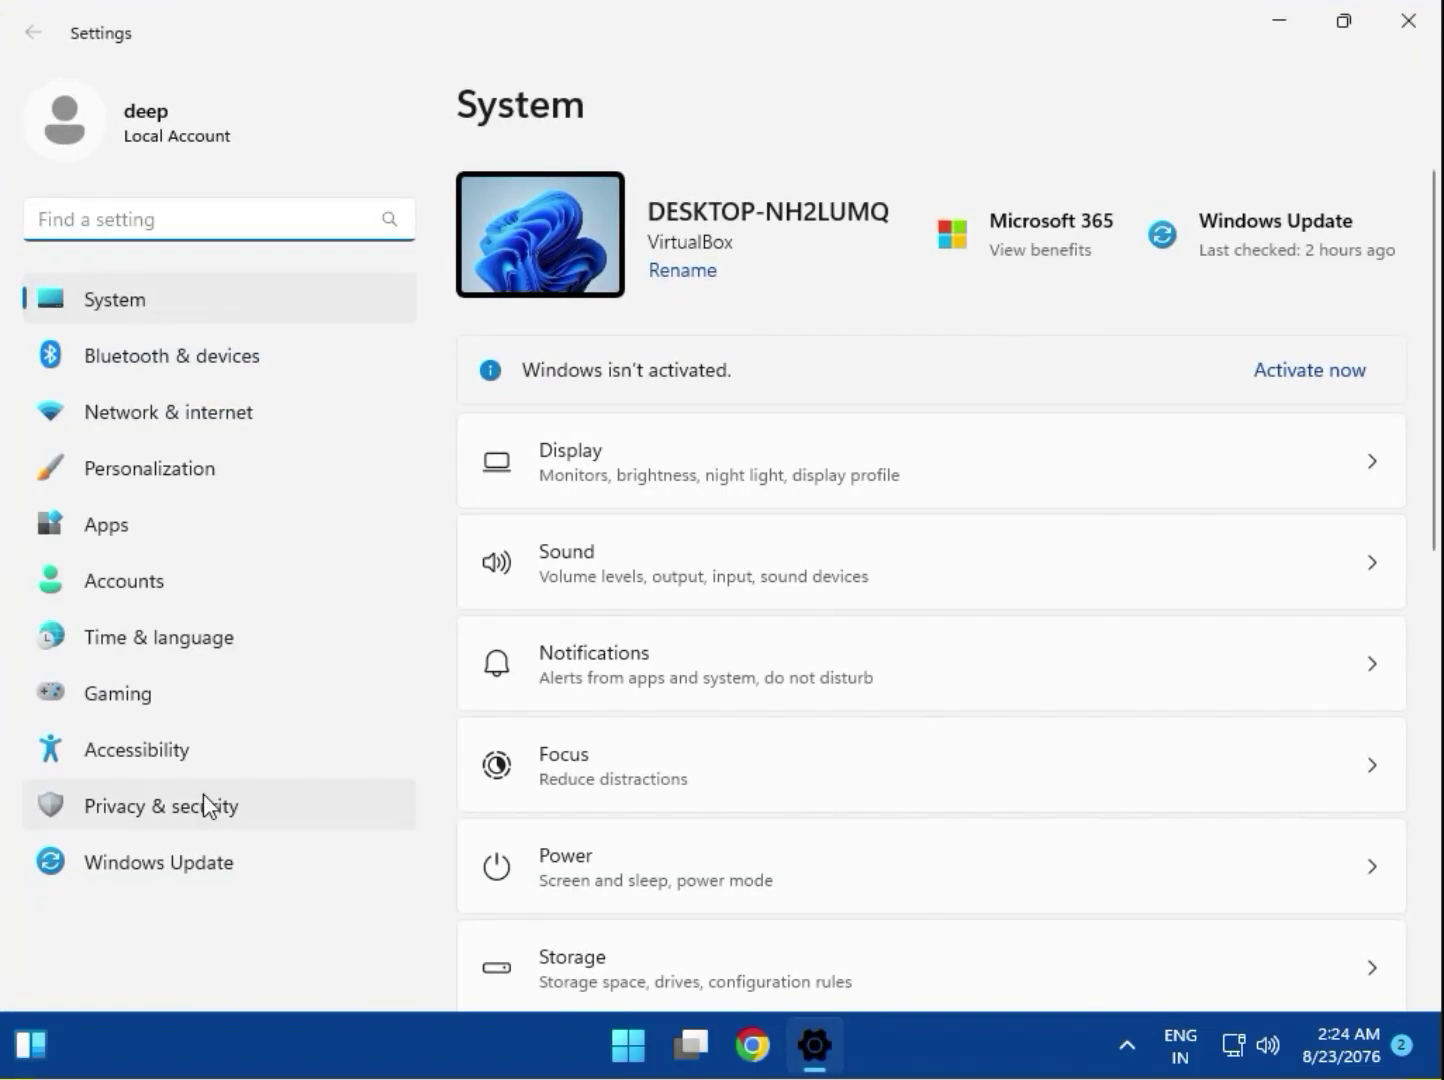
click(171, 810)
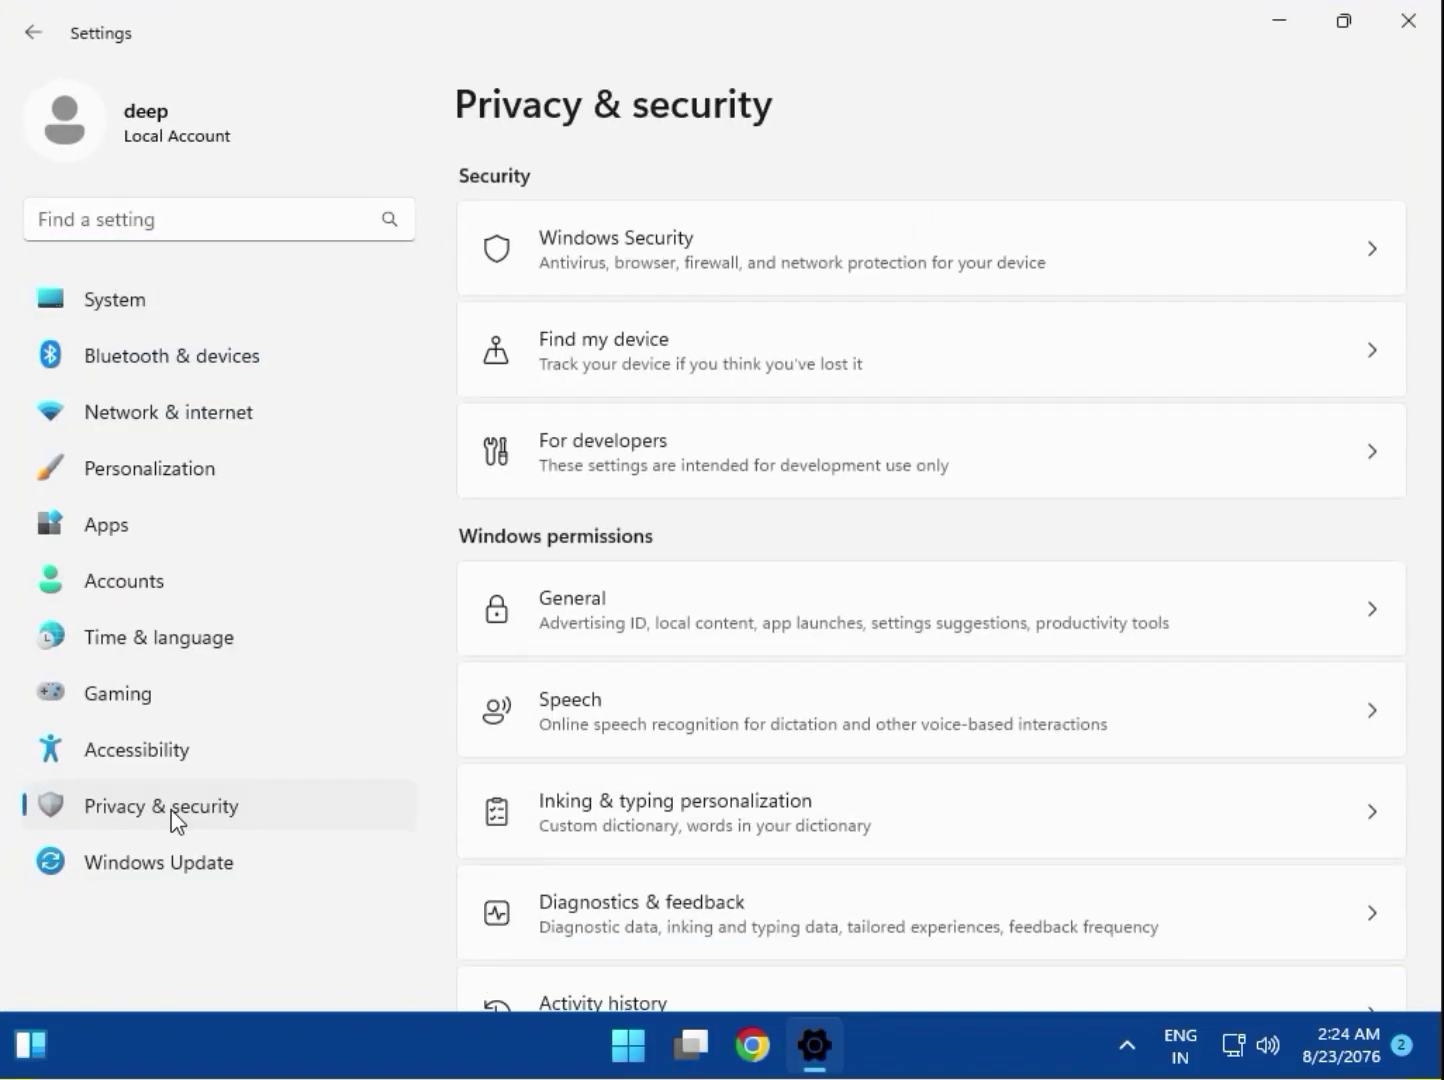
scroll(712, 772, down, 8)
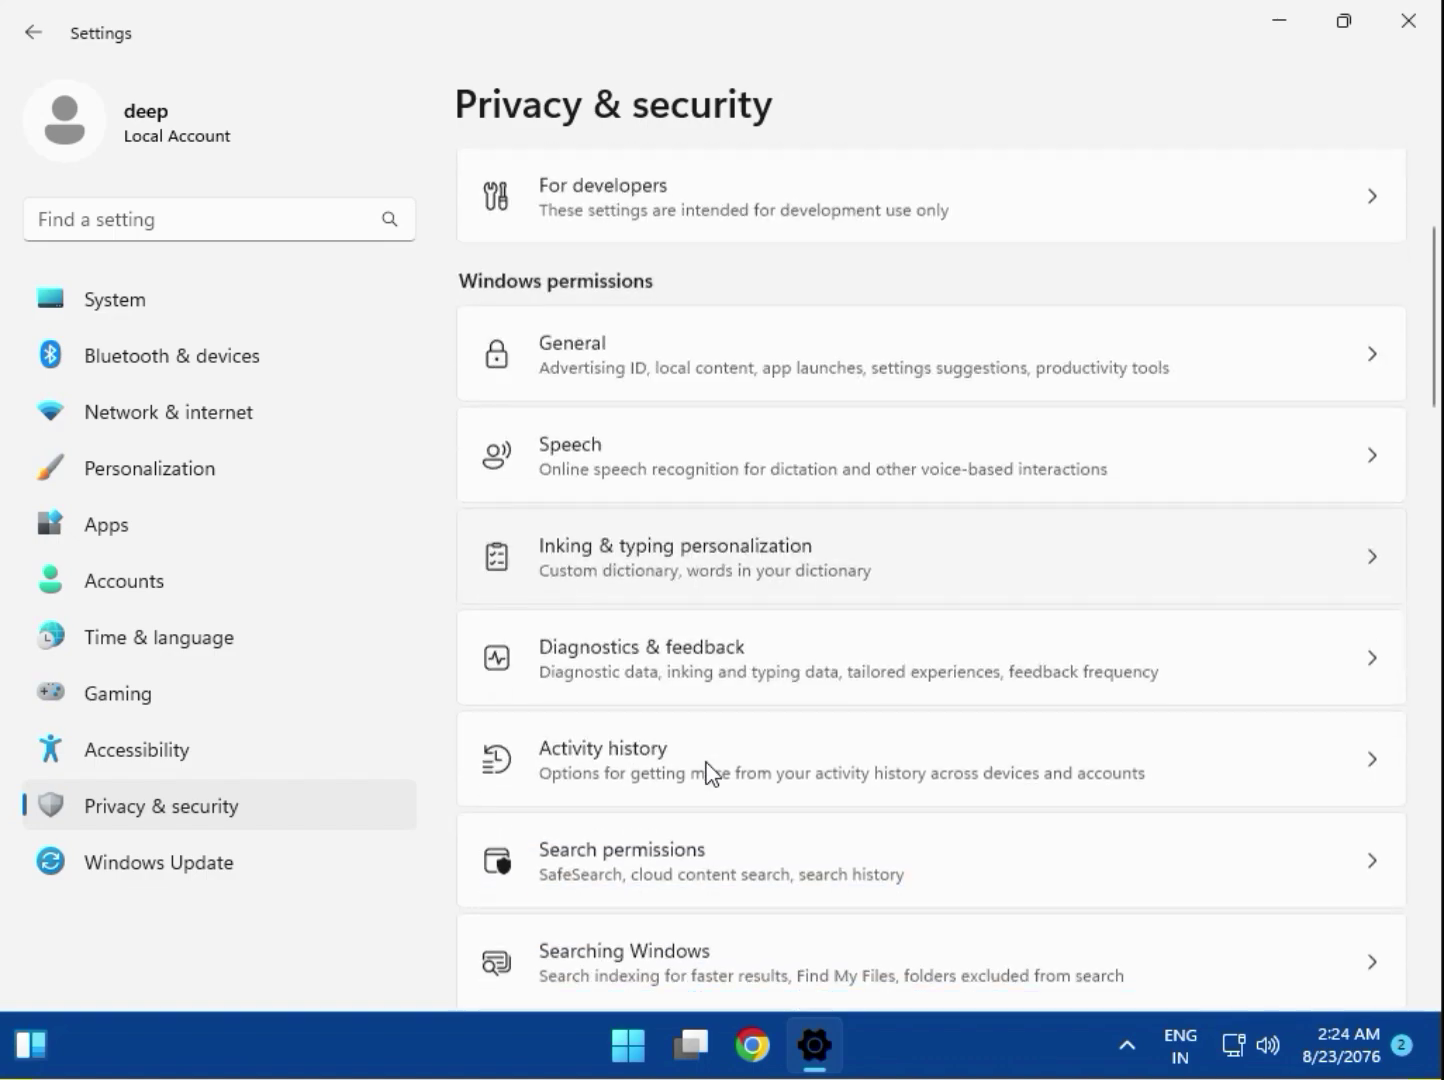
scroll(712, 775, down, 2)
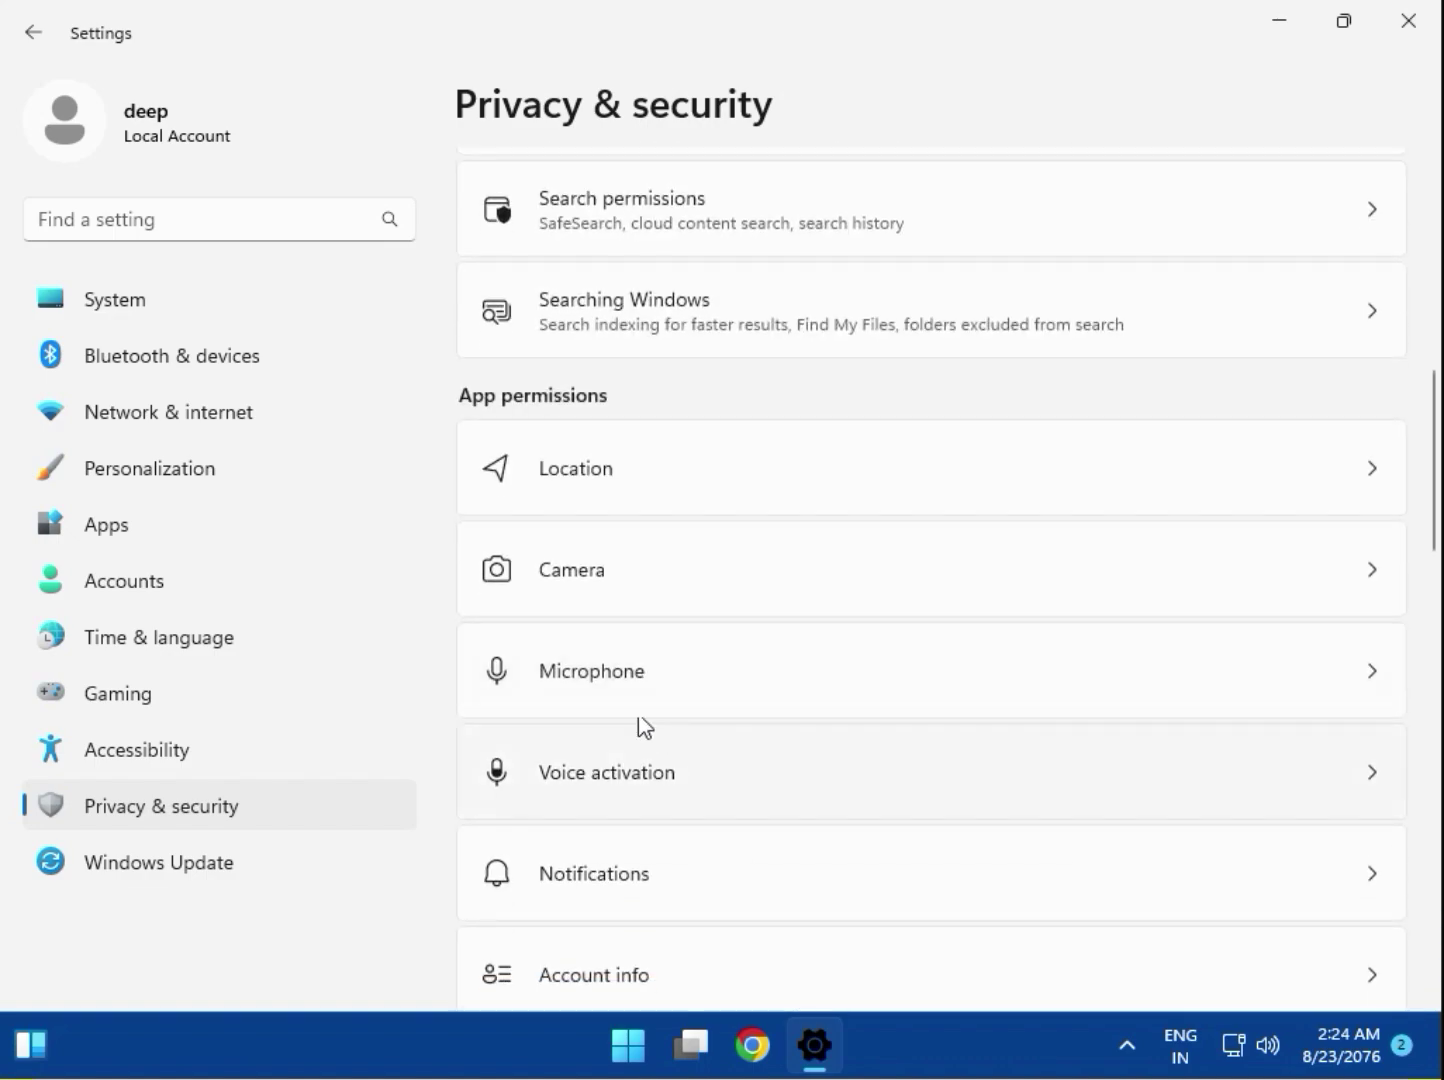
click(647, 698)
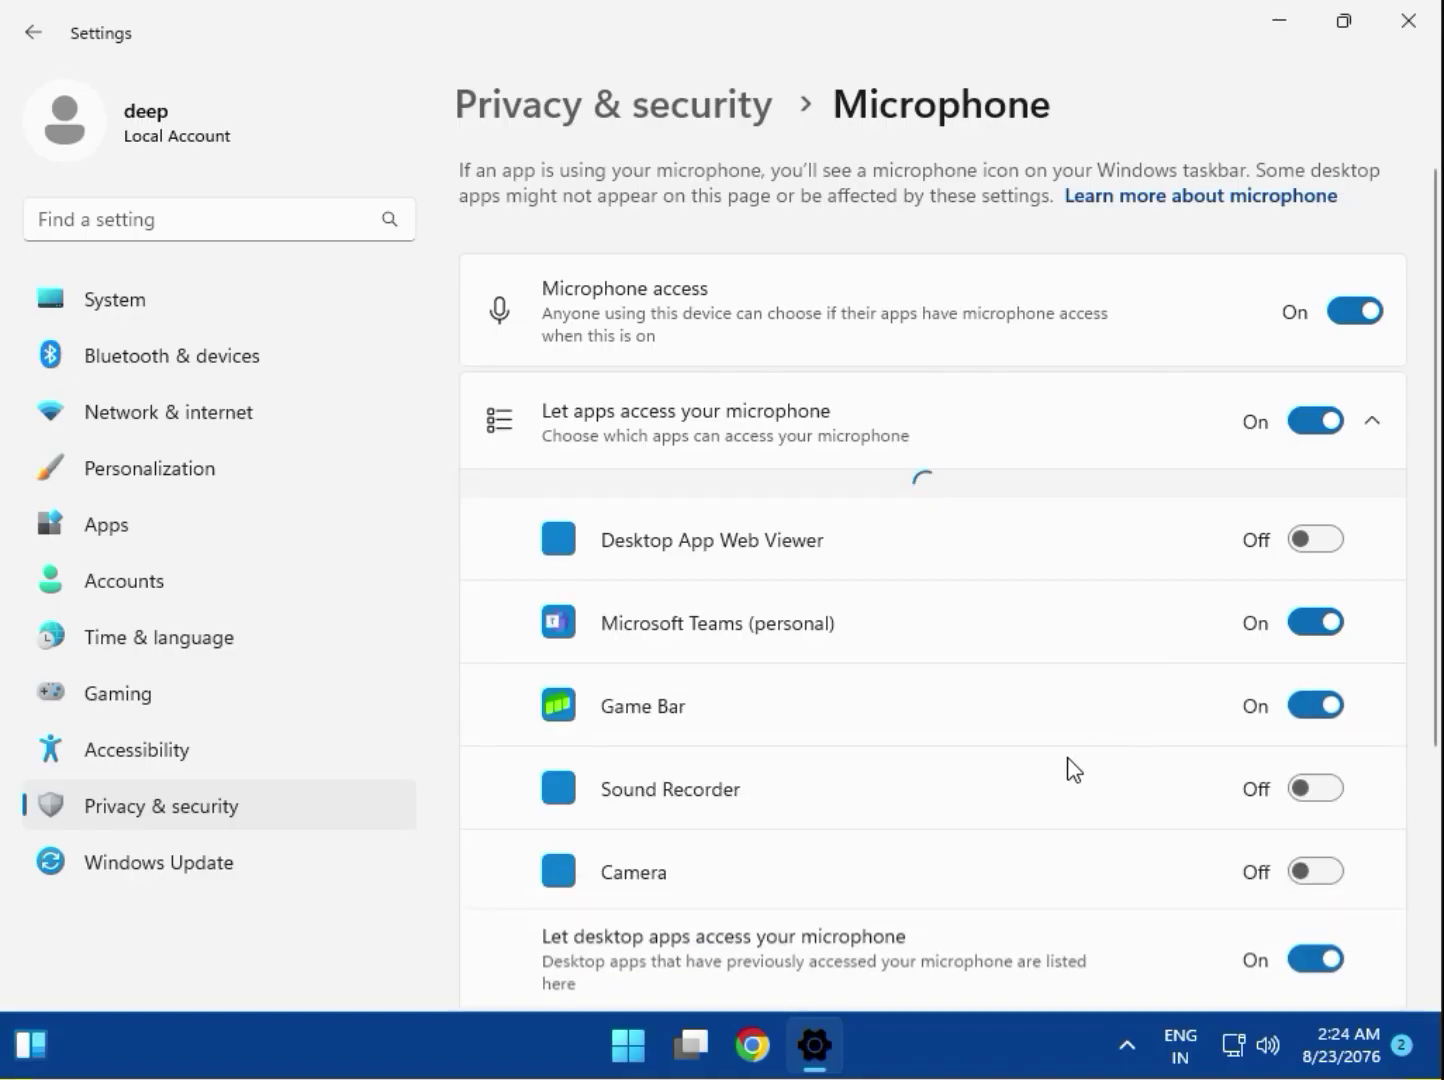
- Allow microphone access for Sound Recorder, Take a Test, Feedback Hub, Desktop App Web Viewer and Camera, and close Settings
scroll(1069, 767, down, 3)
scroll(1069, 778, down, 3)
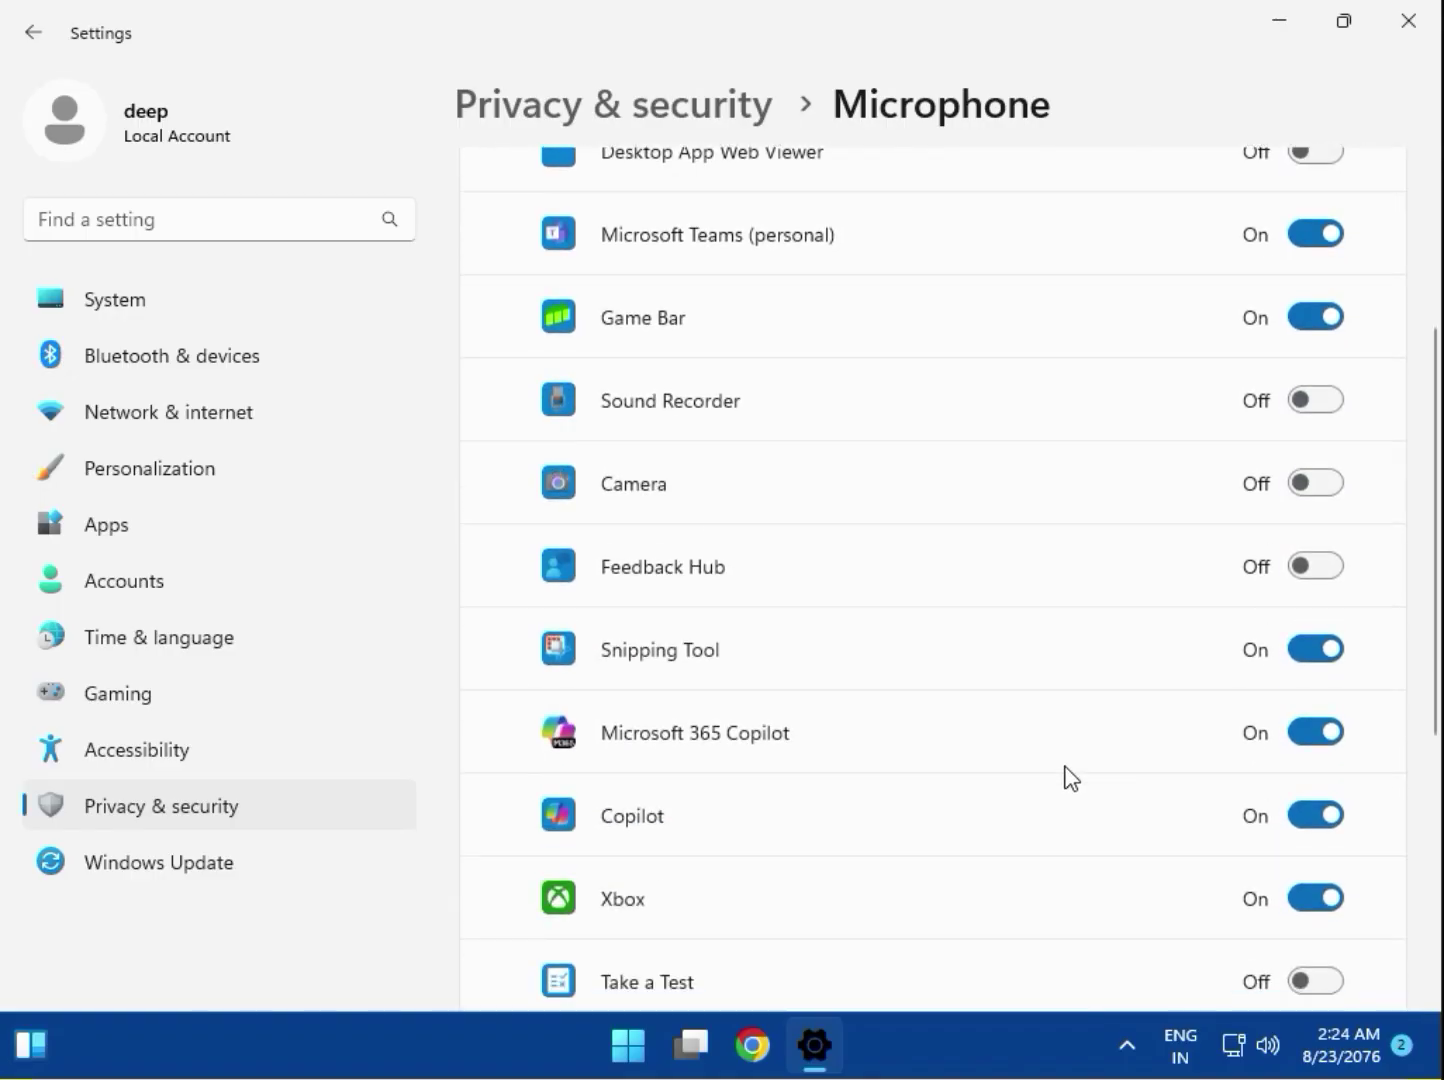
click(1300, 741)
click(1310, 657)
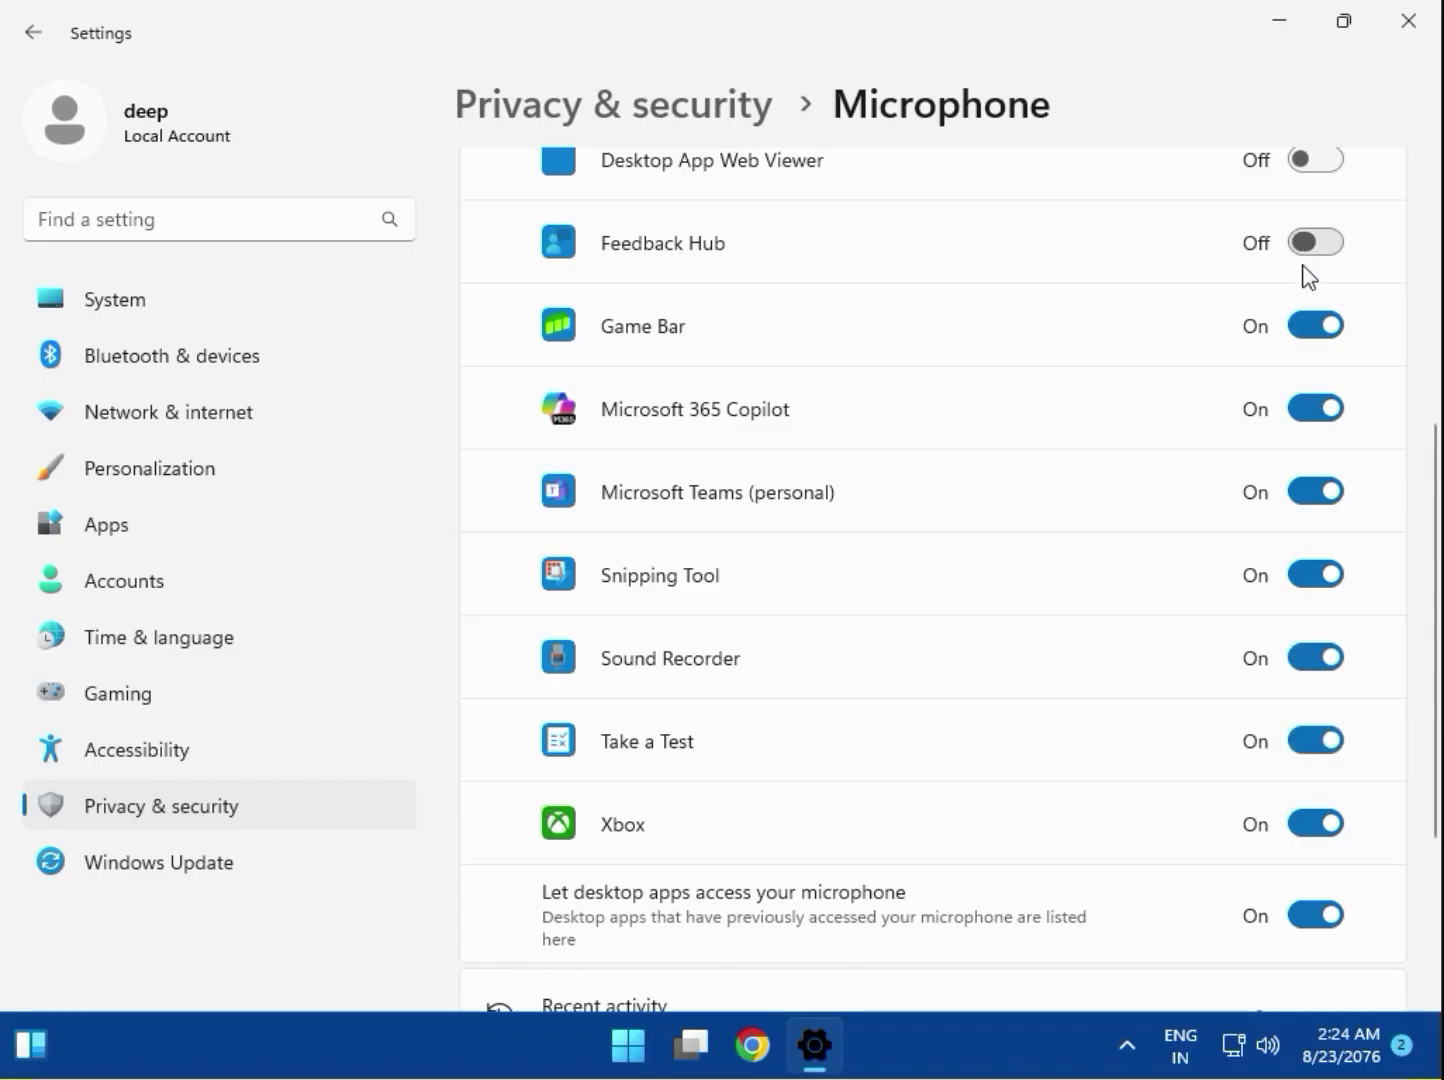
click(1305, 242)
scroll(1154, 757, up, 3)
click(1316, 419)
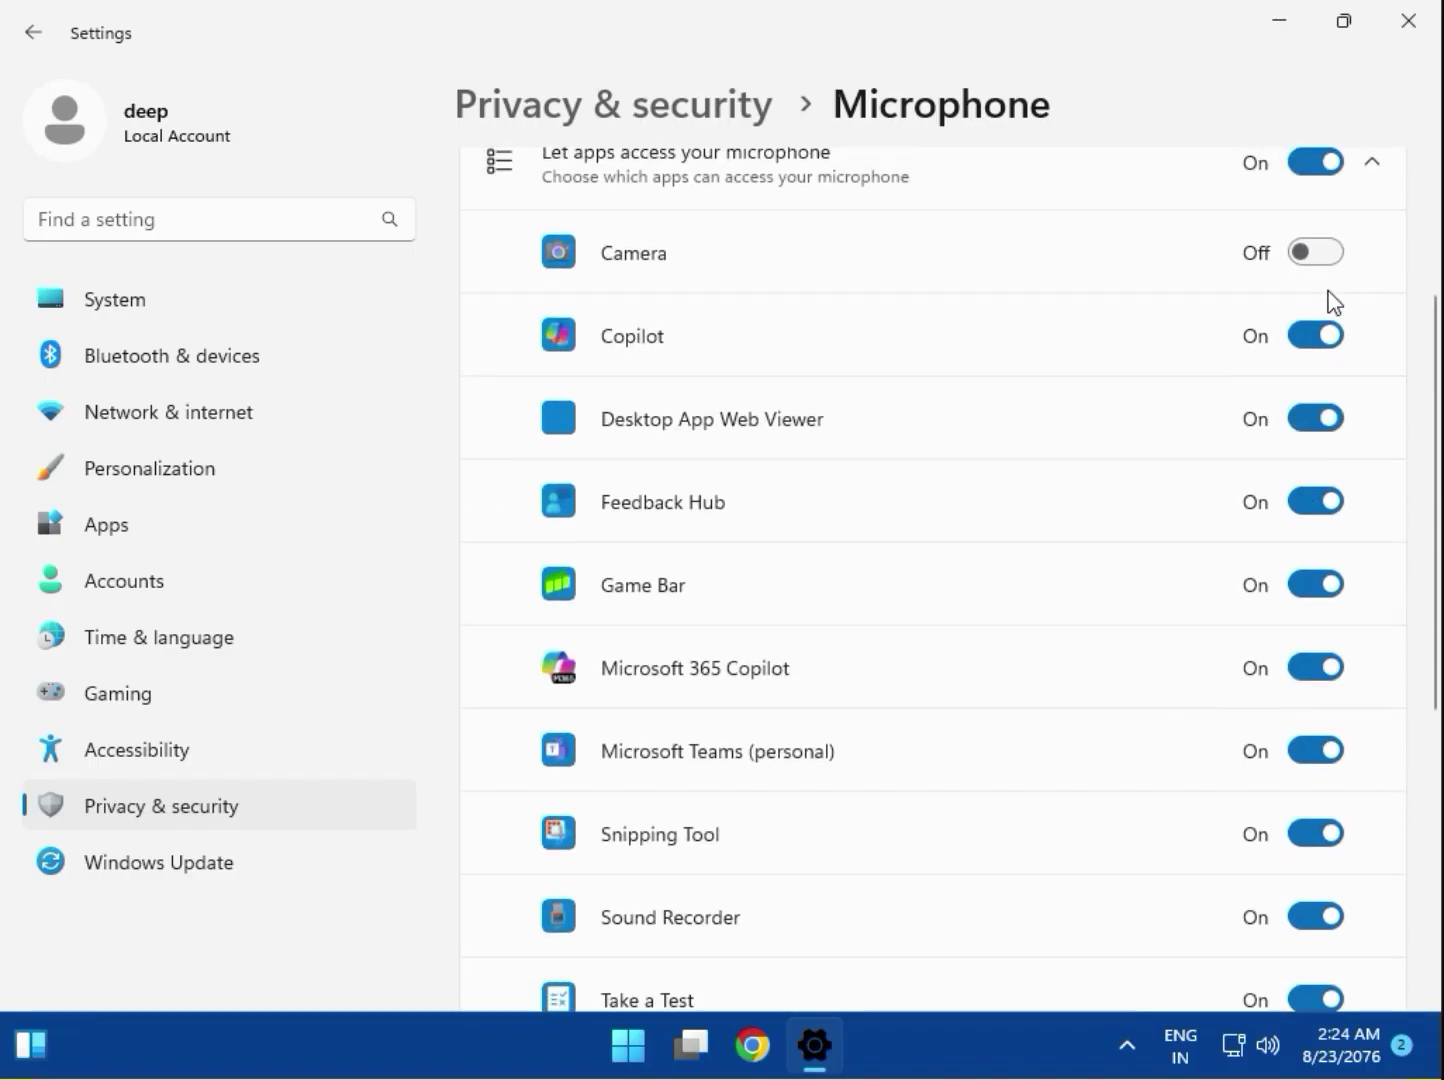
click(1305, 253)
scroll(1105, 677, up, 2)
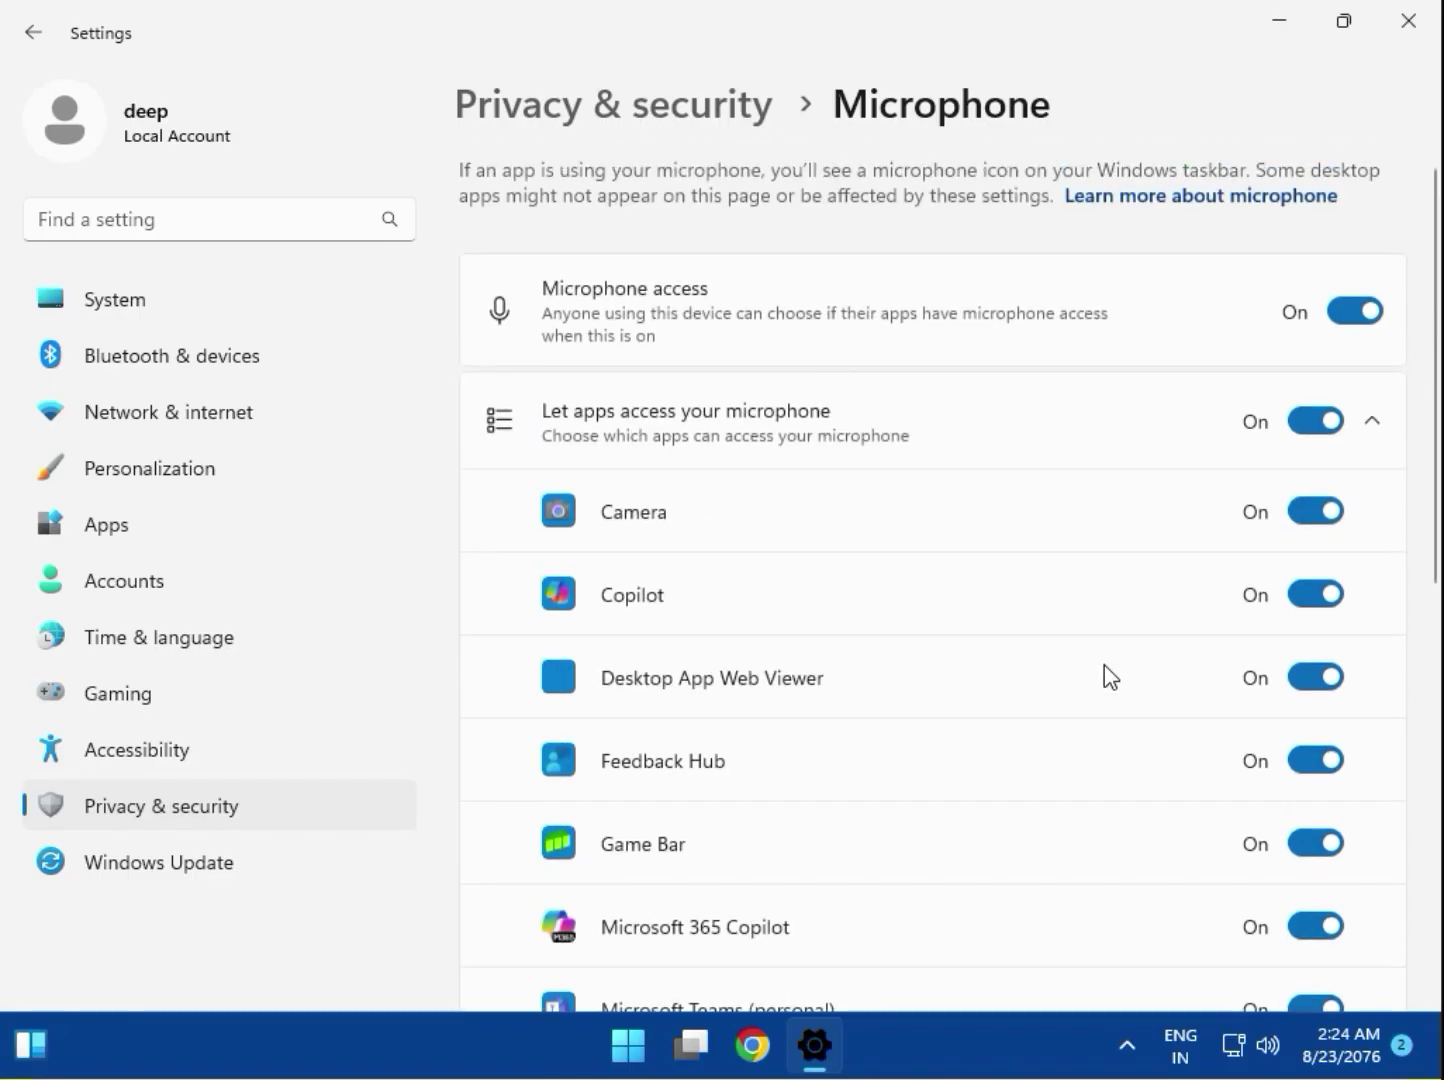
scroll(1104, 677, down, 8)
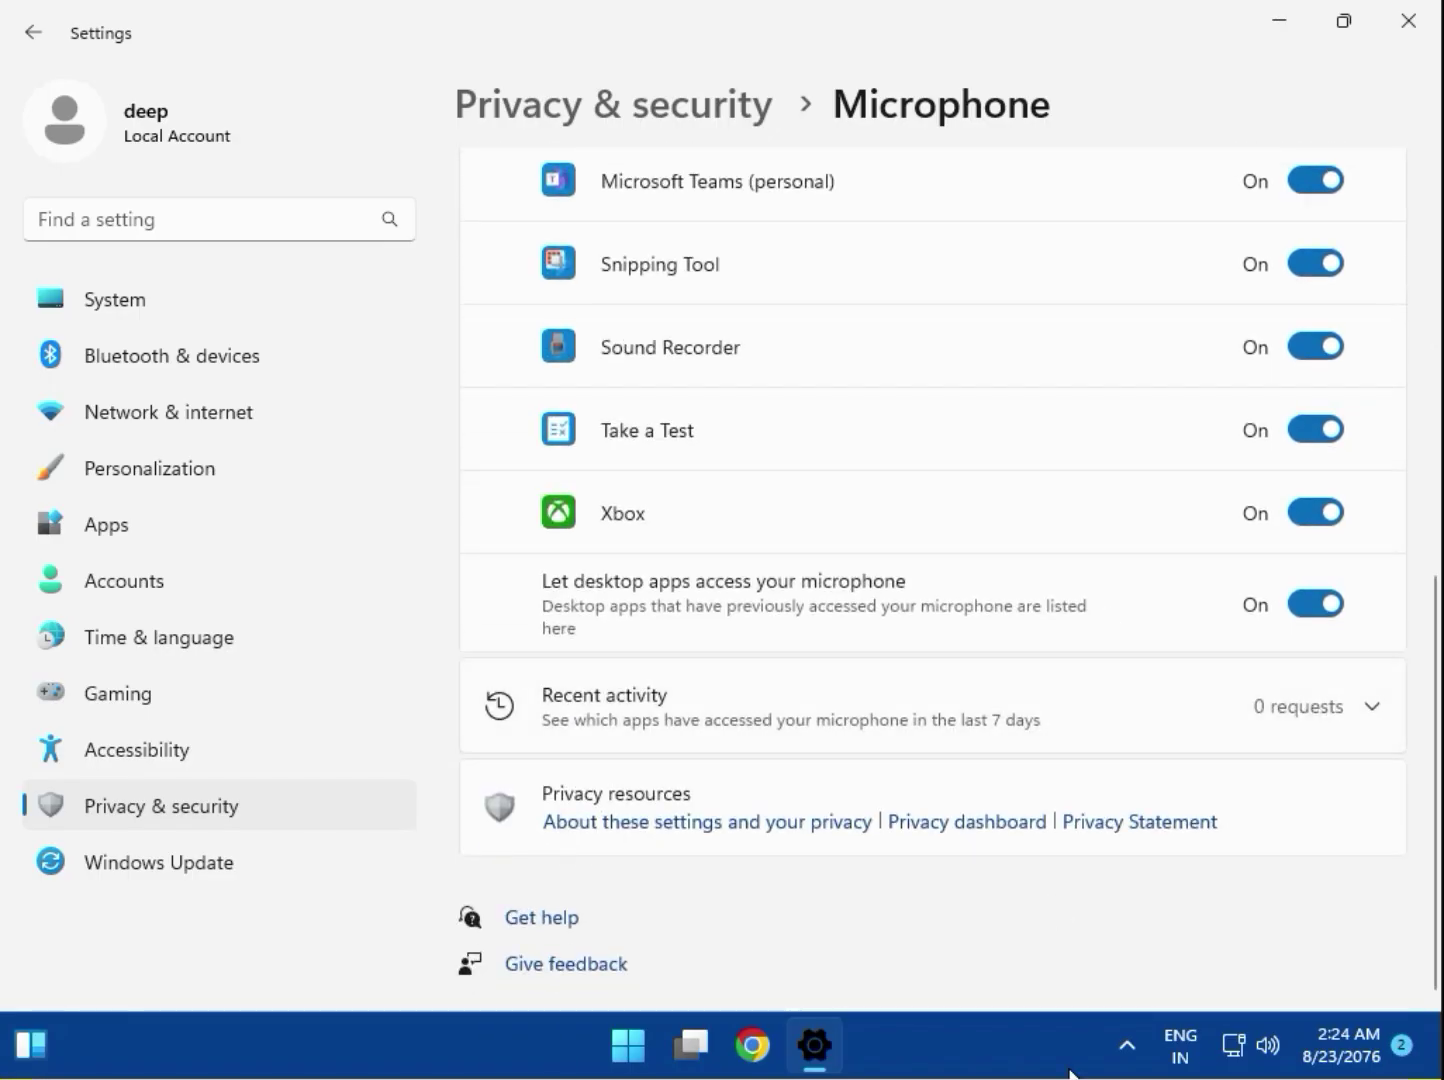
click(1407, 21)
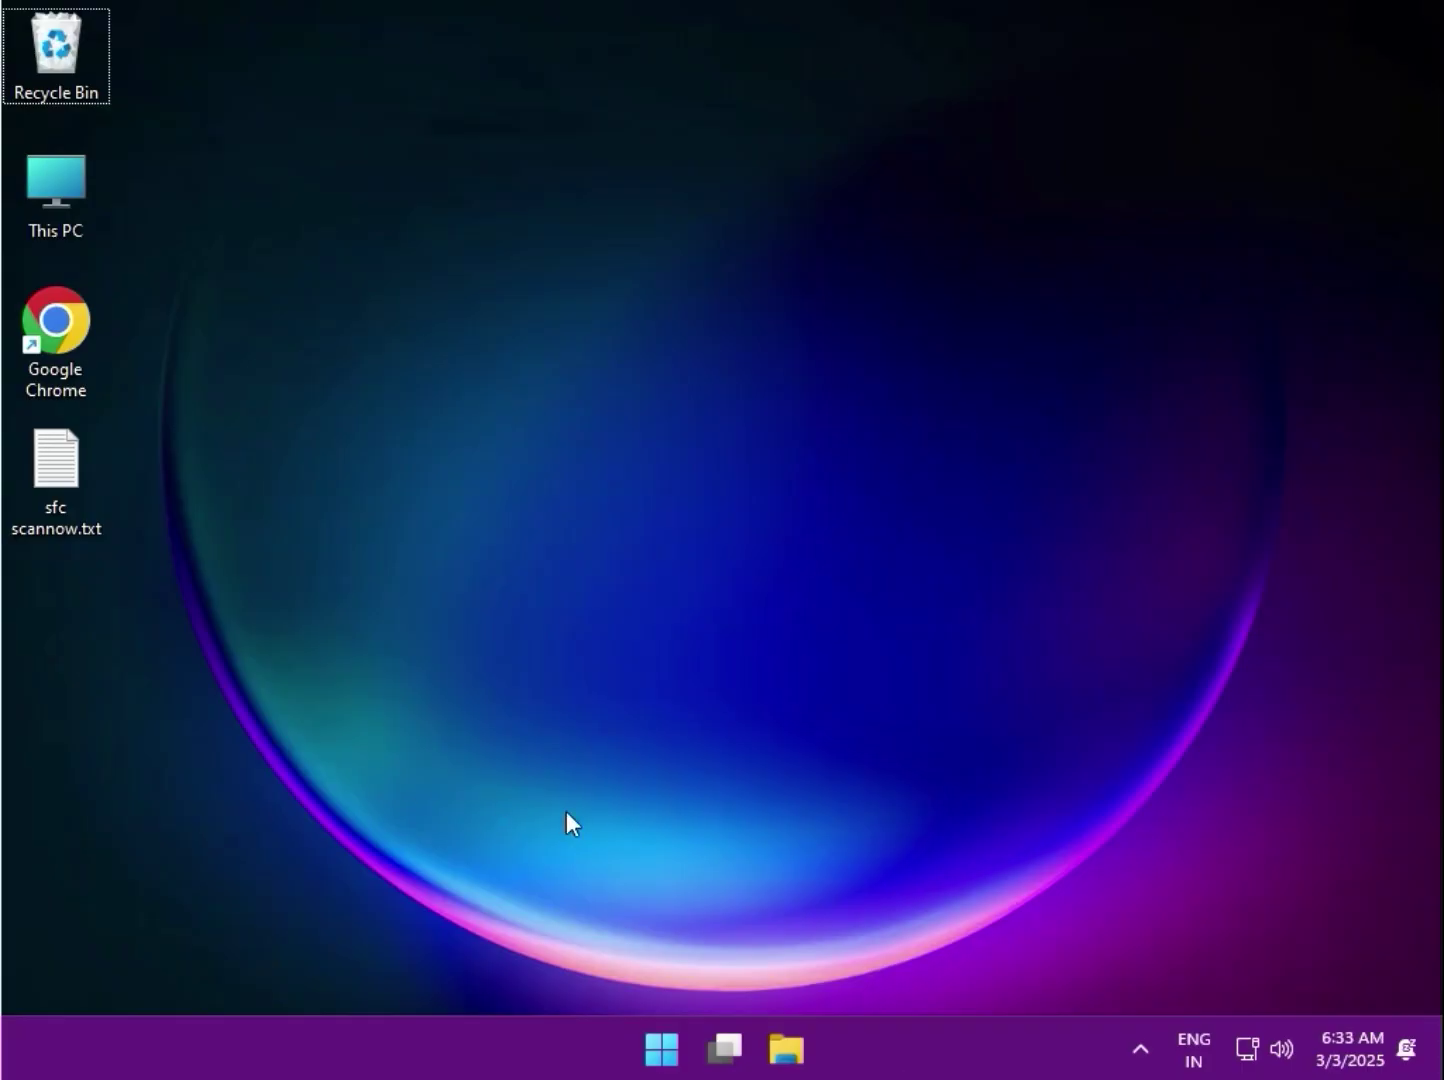
- Search for cmd and launch Command Prompt as administrator, allowing it to make changes to the device
click(657, 1055)
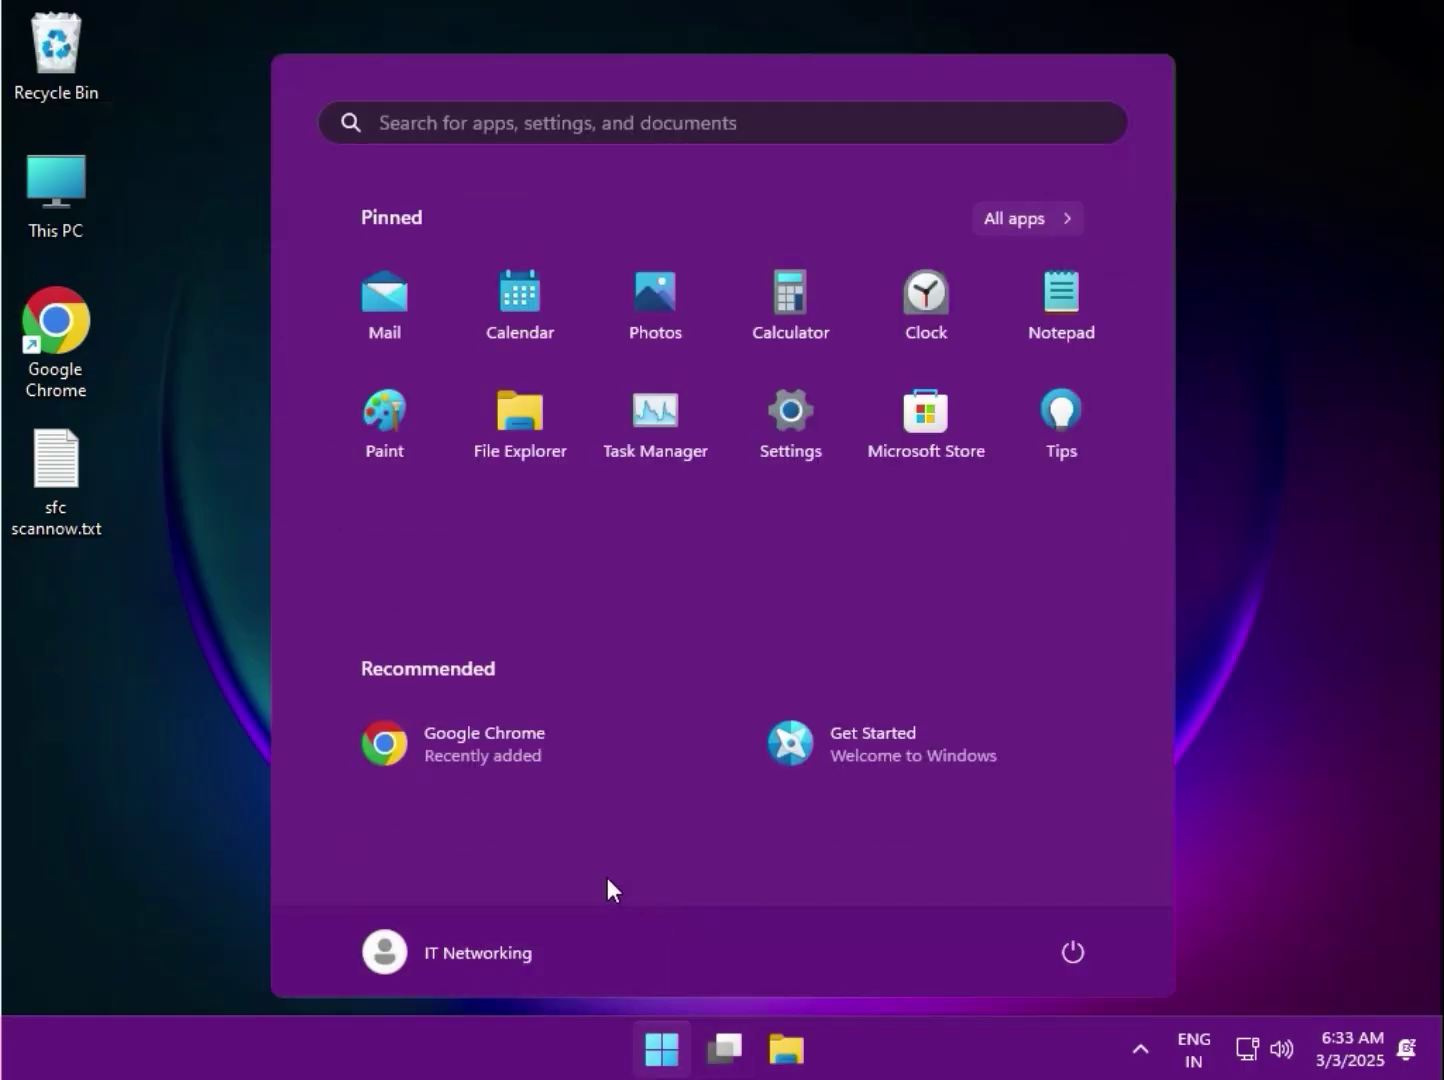
text(cmd)
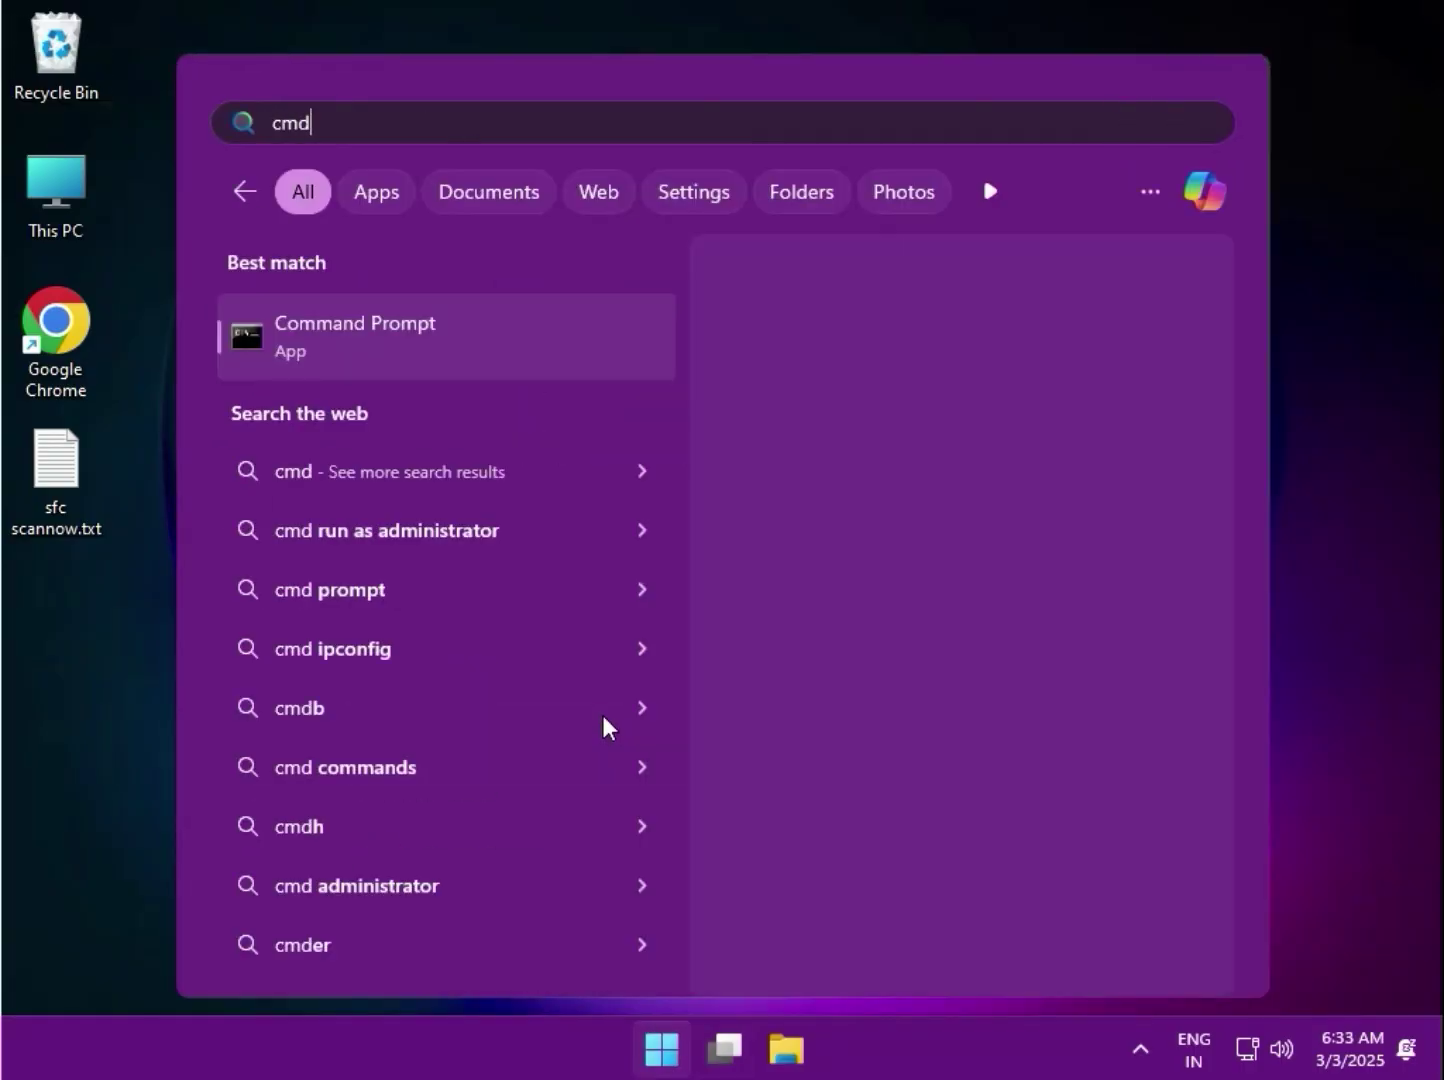
right_click(459, 312)
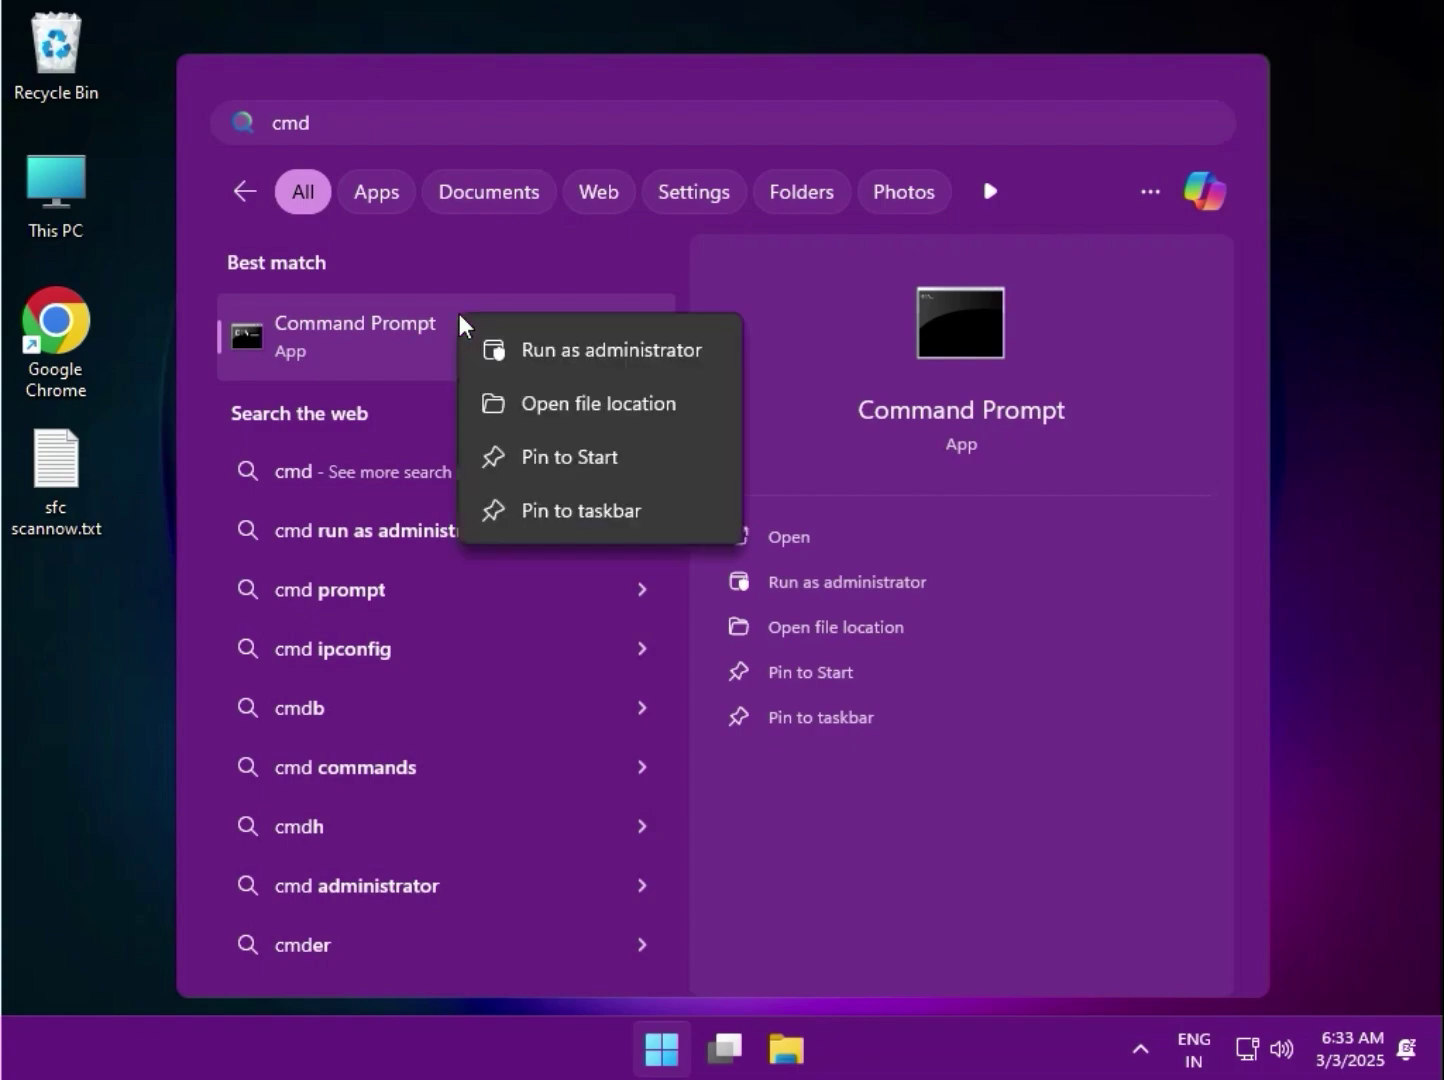
click(516, 352)
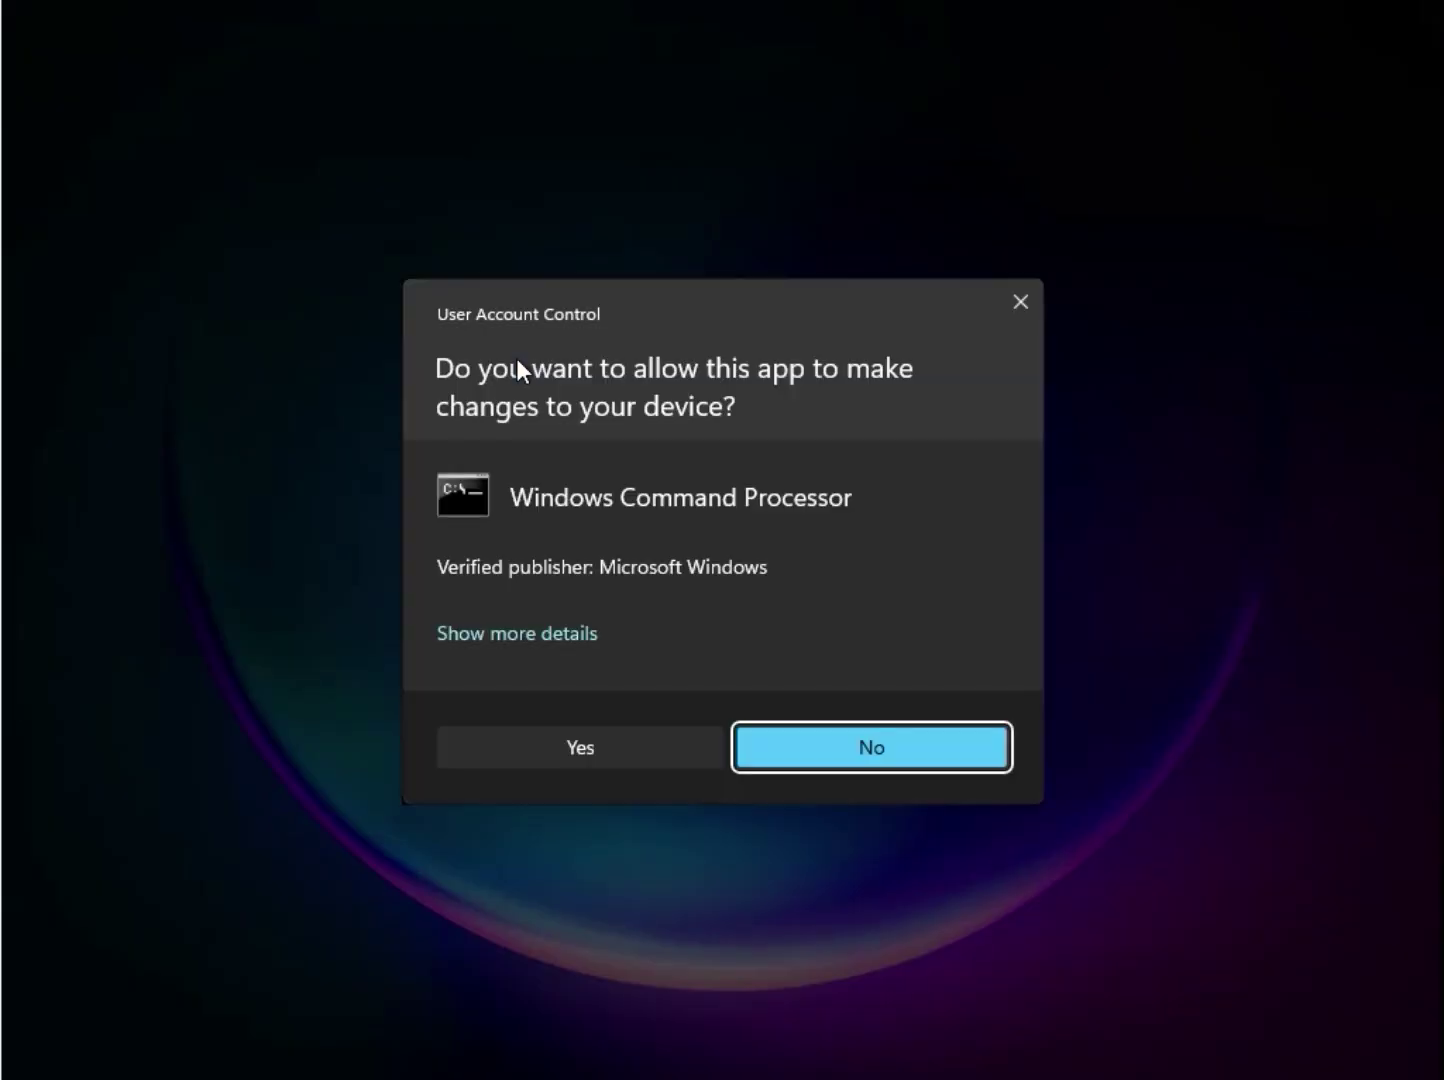
click(567, 752)
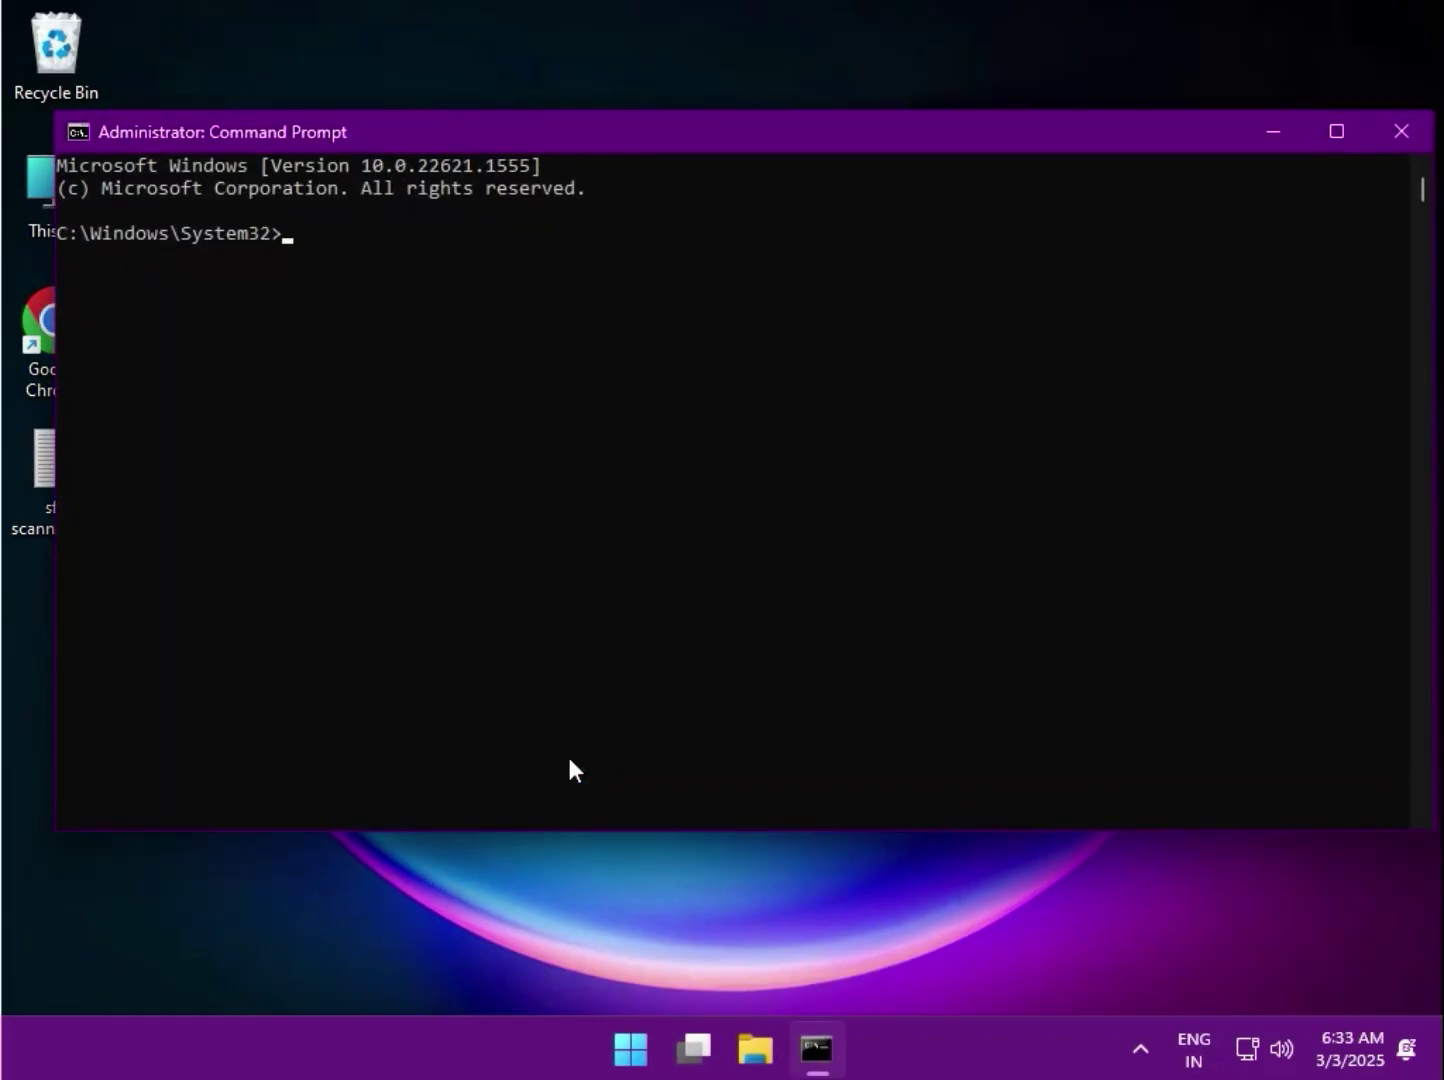
- Open sfc scannow.txt from the desktop and place its window so the commands stay readable below the Command Prompt
double_click(22, 475)
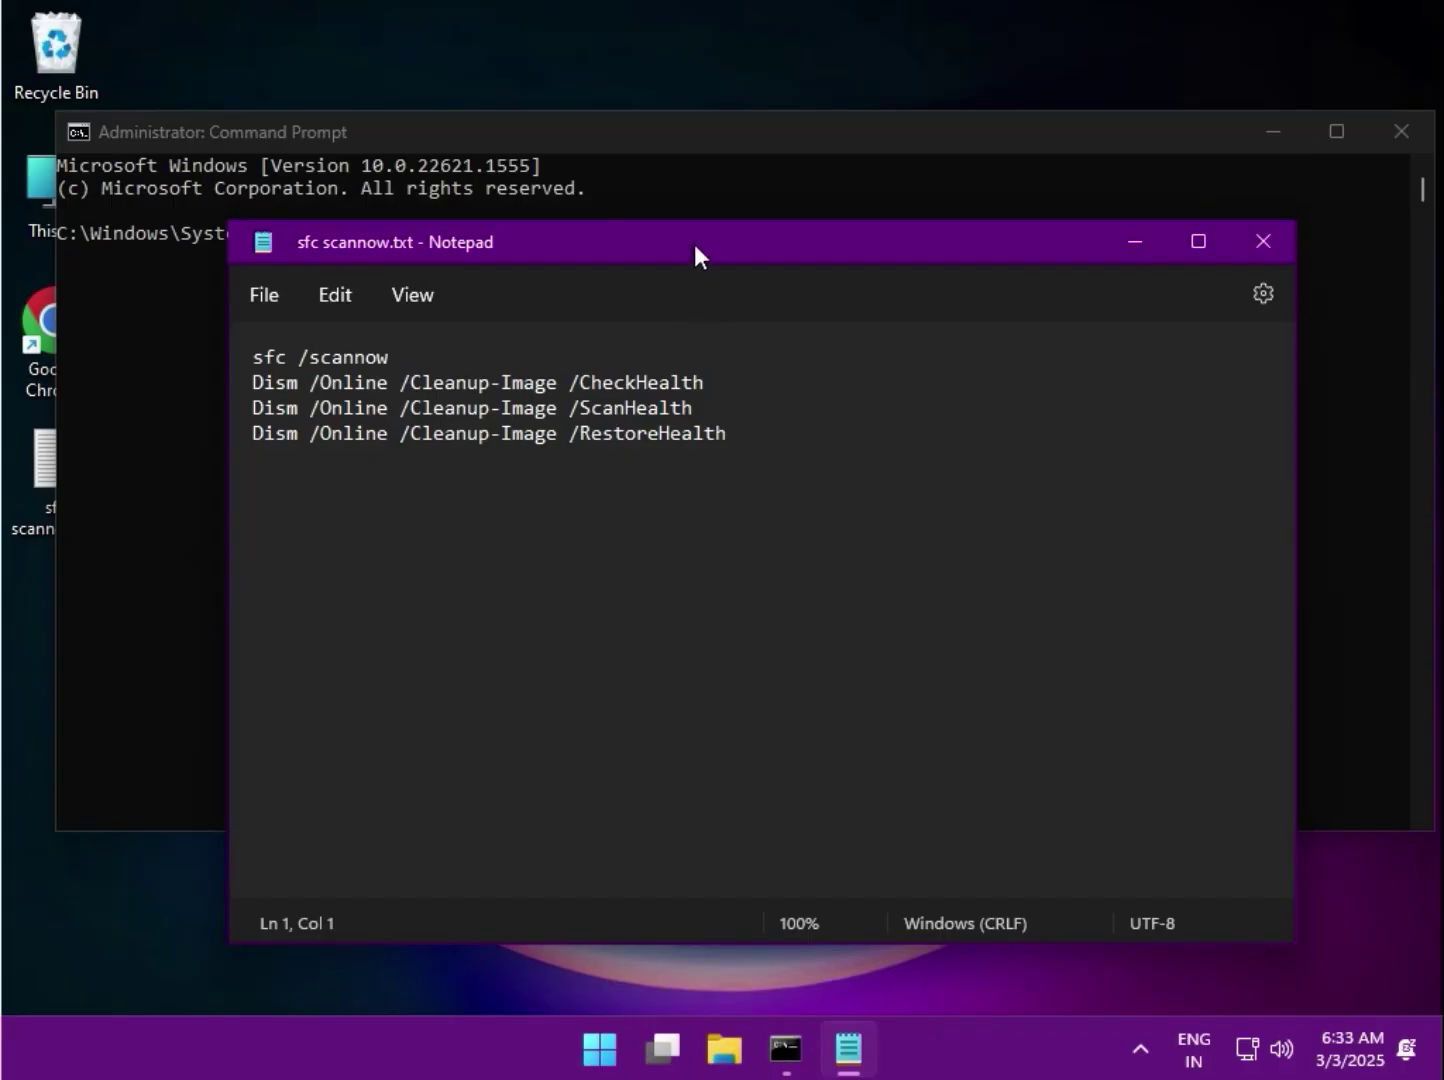
drag(694, 246, 676, 773)
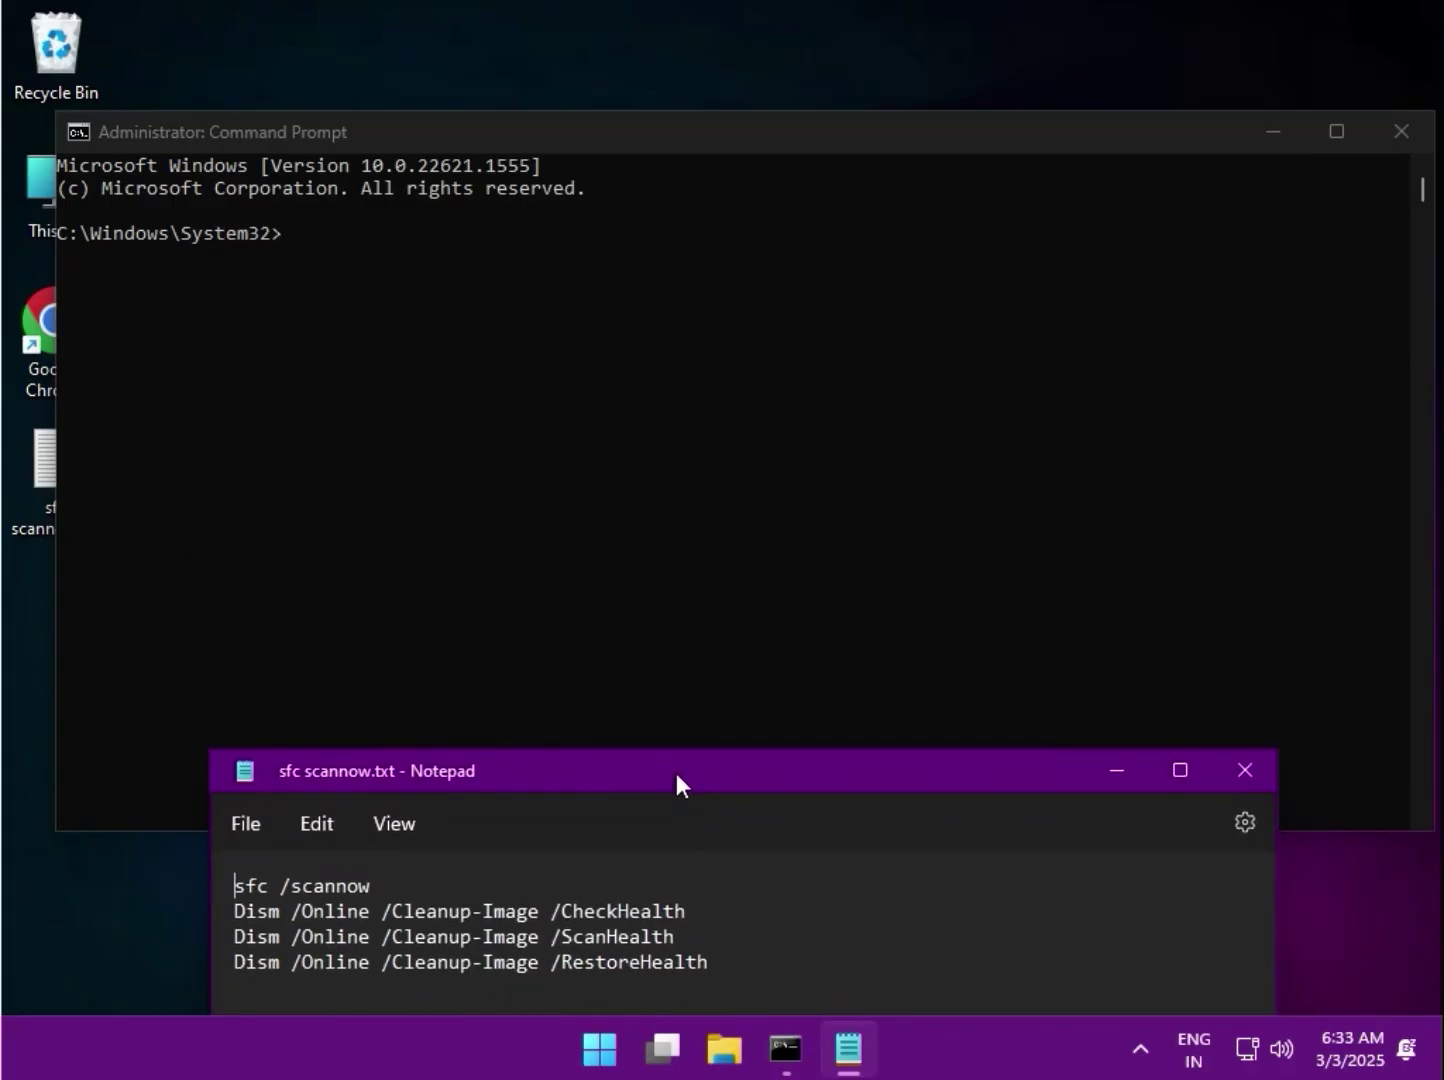
click(609, 518)
- Run the system file scan with sfc /scannow in the administrator Command Prompt
click(289, 233)
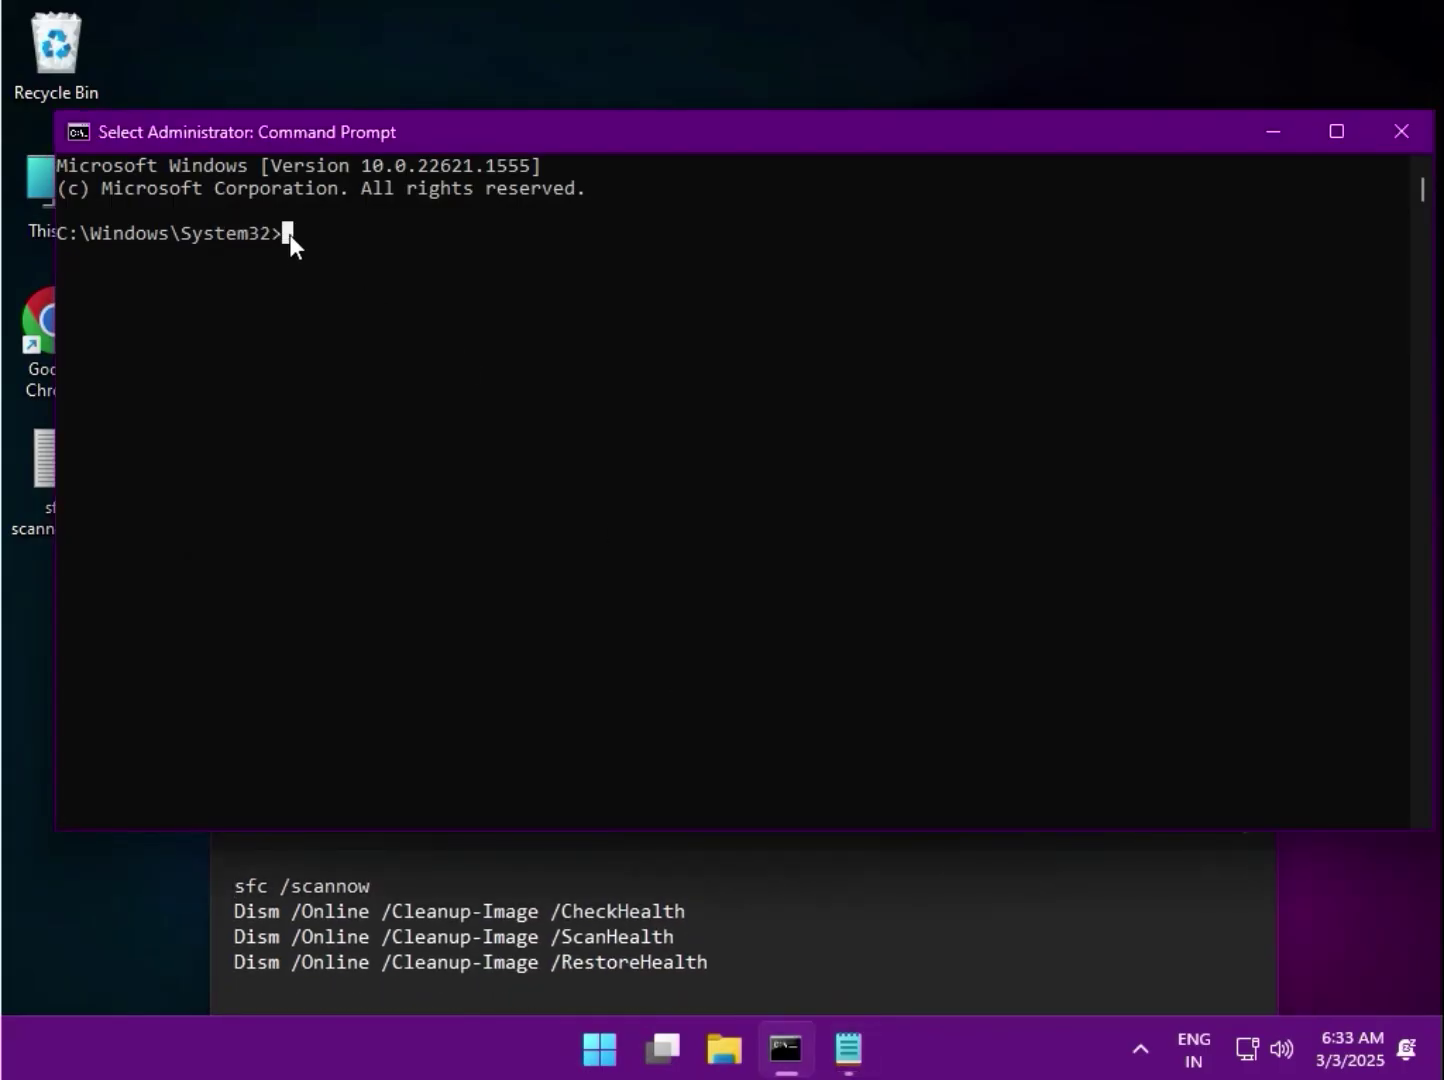
text(sfc)
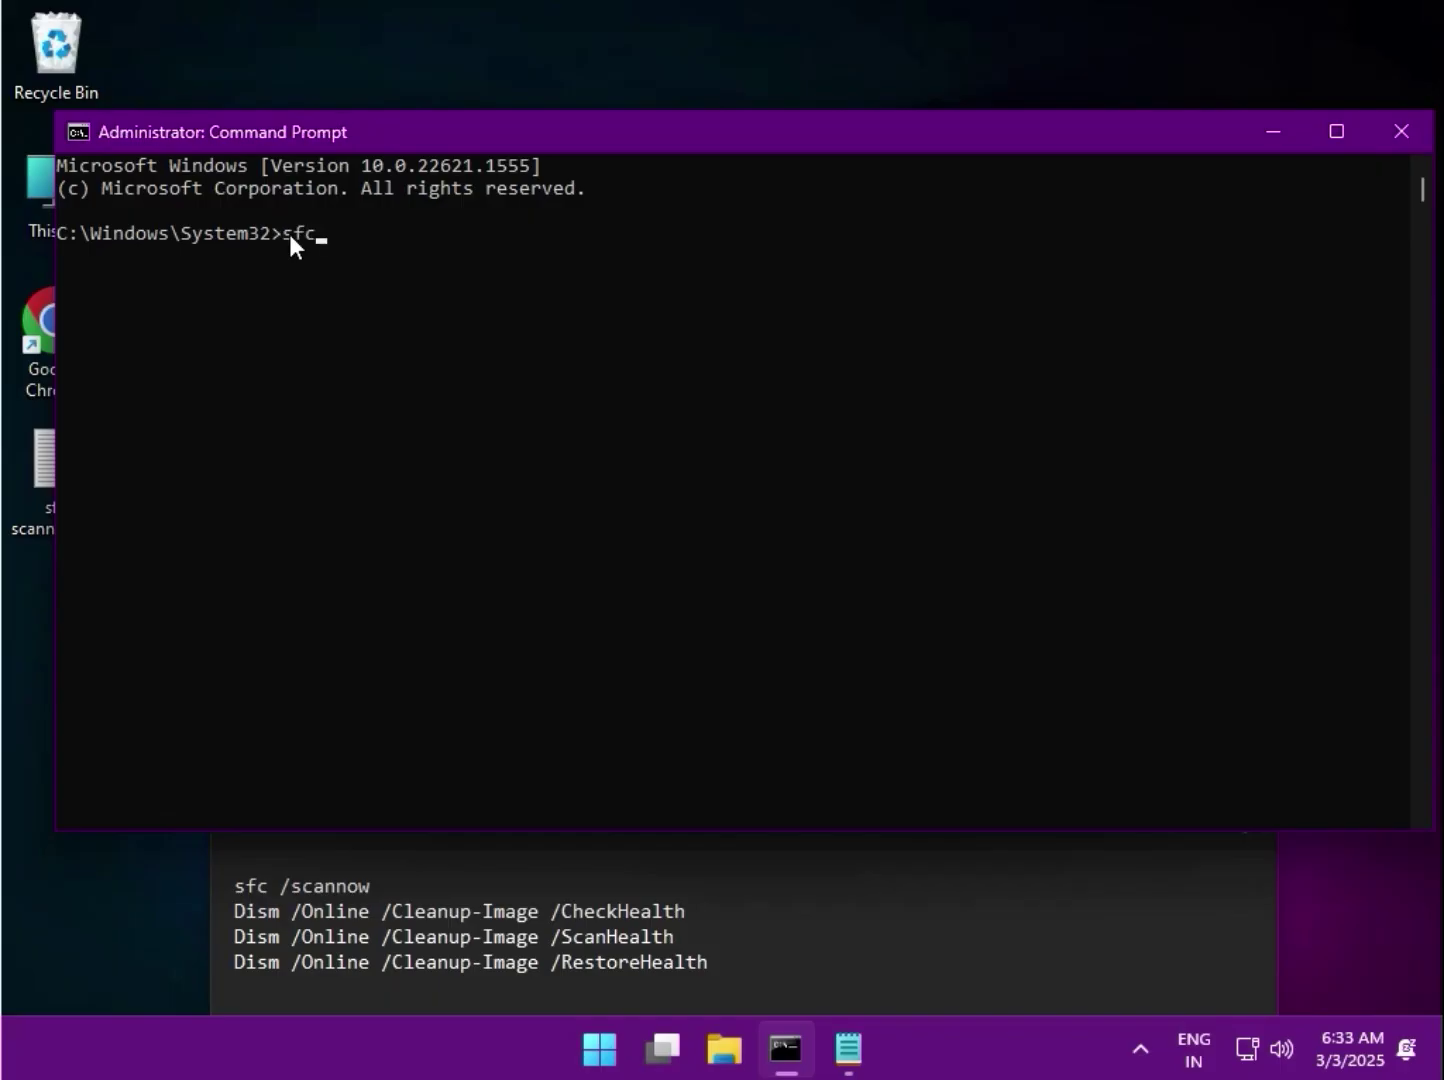
text( /scannow)
key(Return)
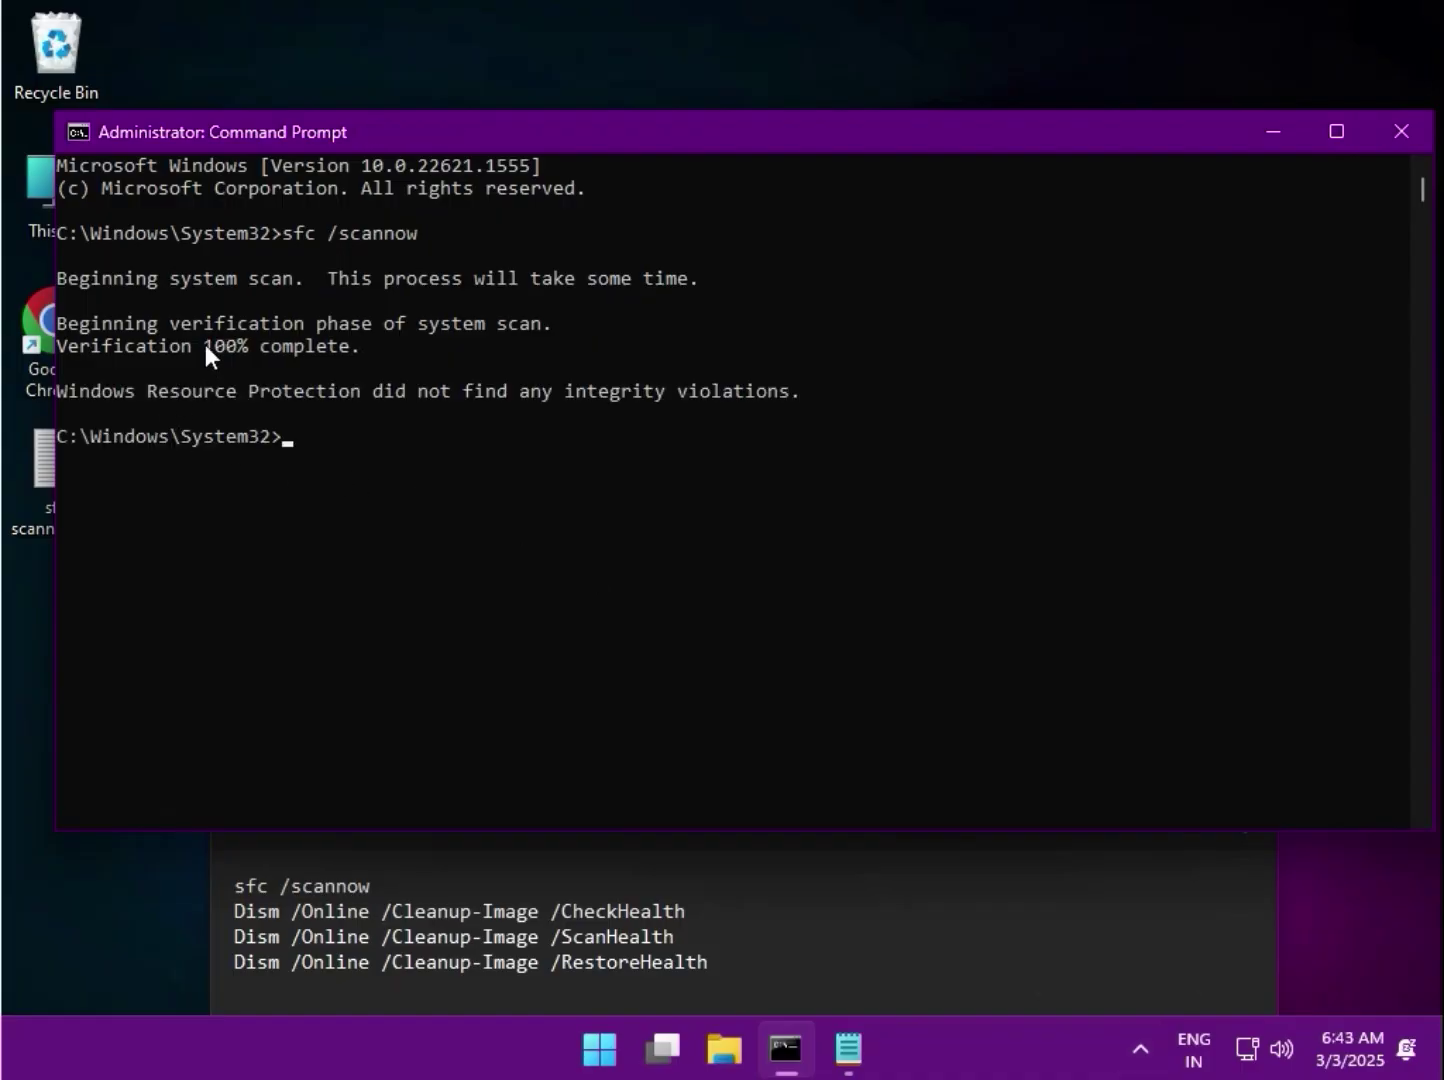
- Copy Dism /Online /Cleanup-Image /CheckHealth from sfc scannow.txt and run it in the administrator Command Prompt
click(225, 929)
triple_click(267, 918)
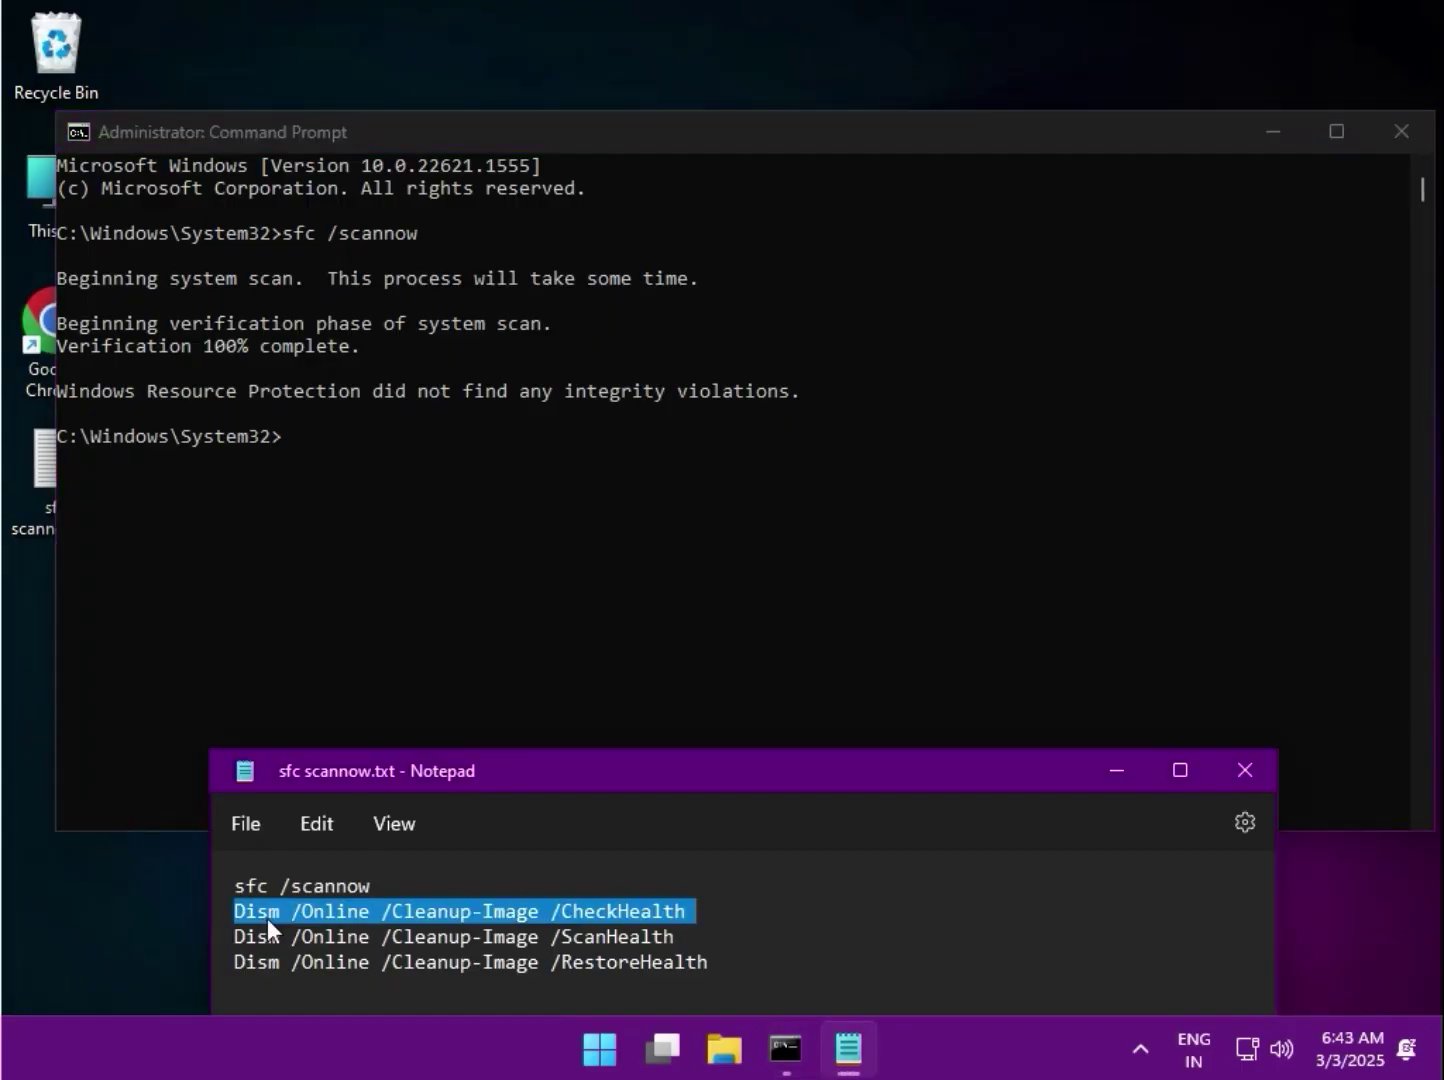
right_click(279, 911)
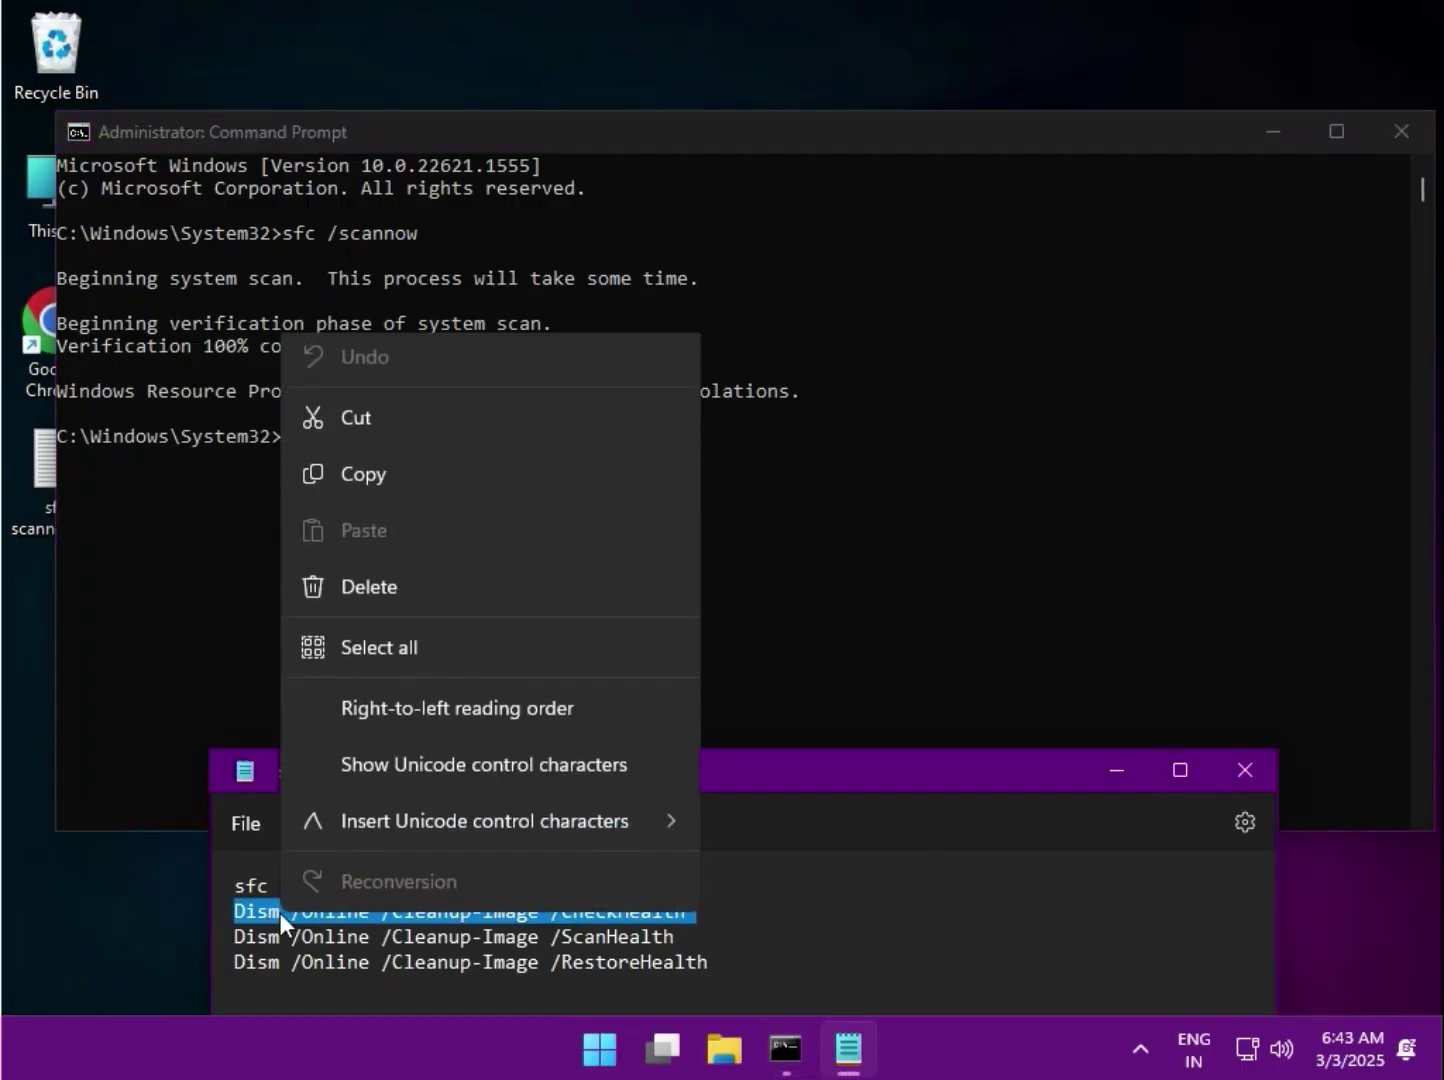
click(366, 478)
click(290, 435)
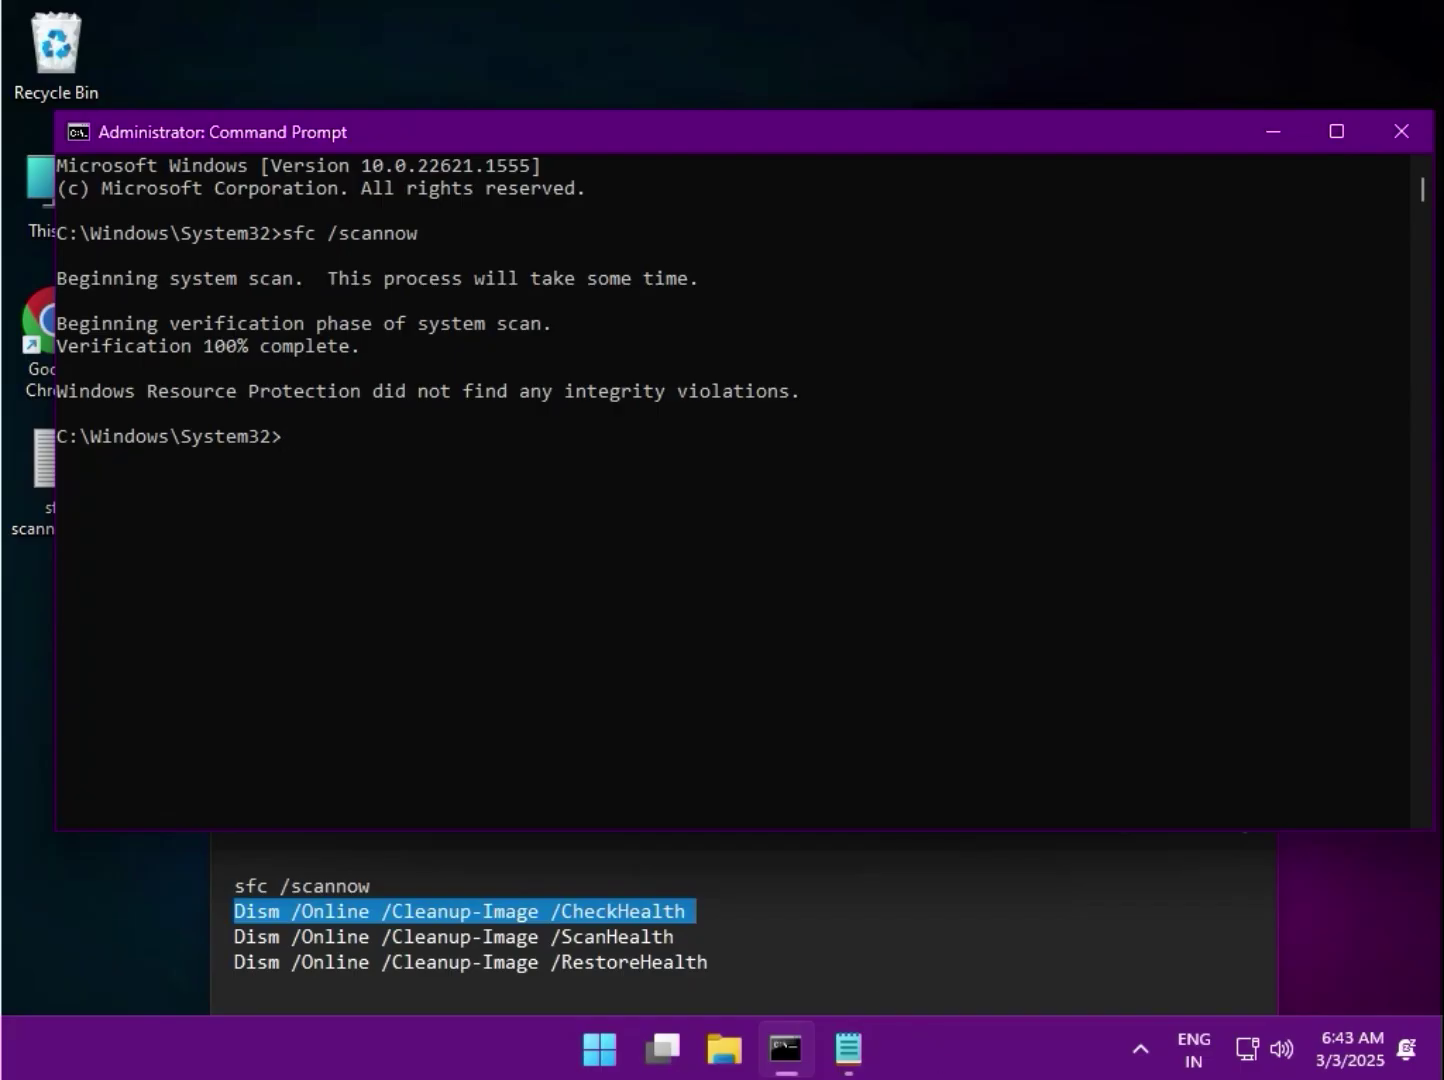
key(ctrl+v)
key(Return)
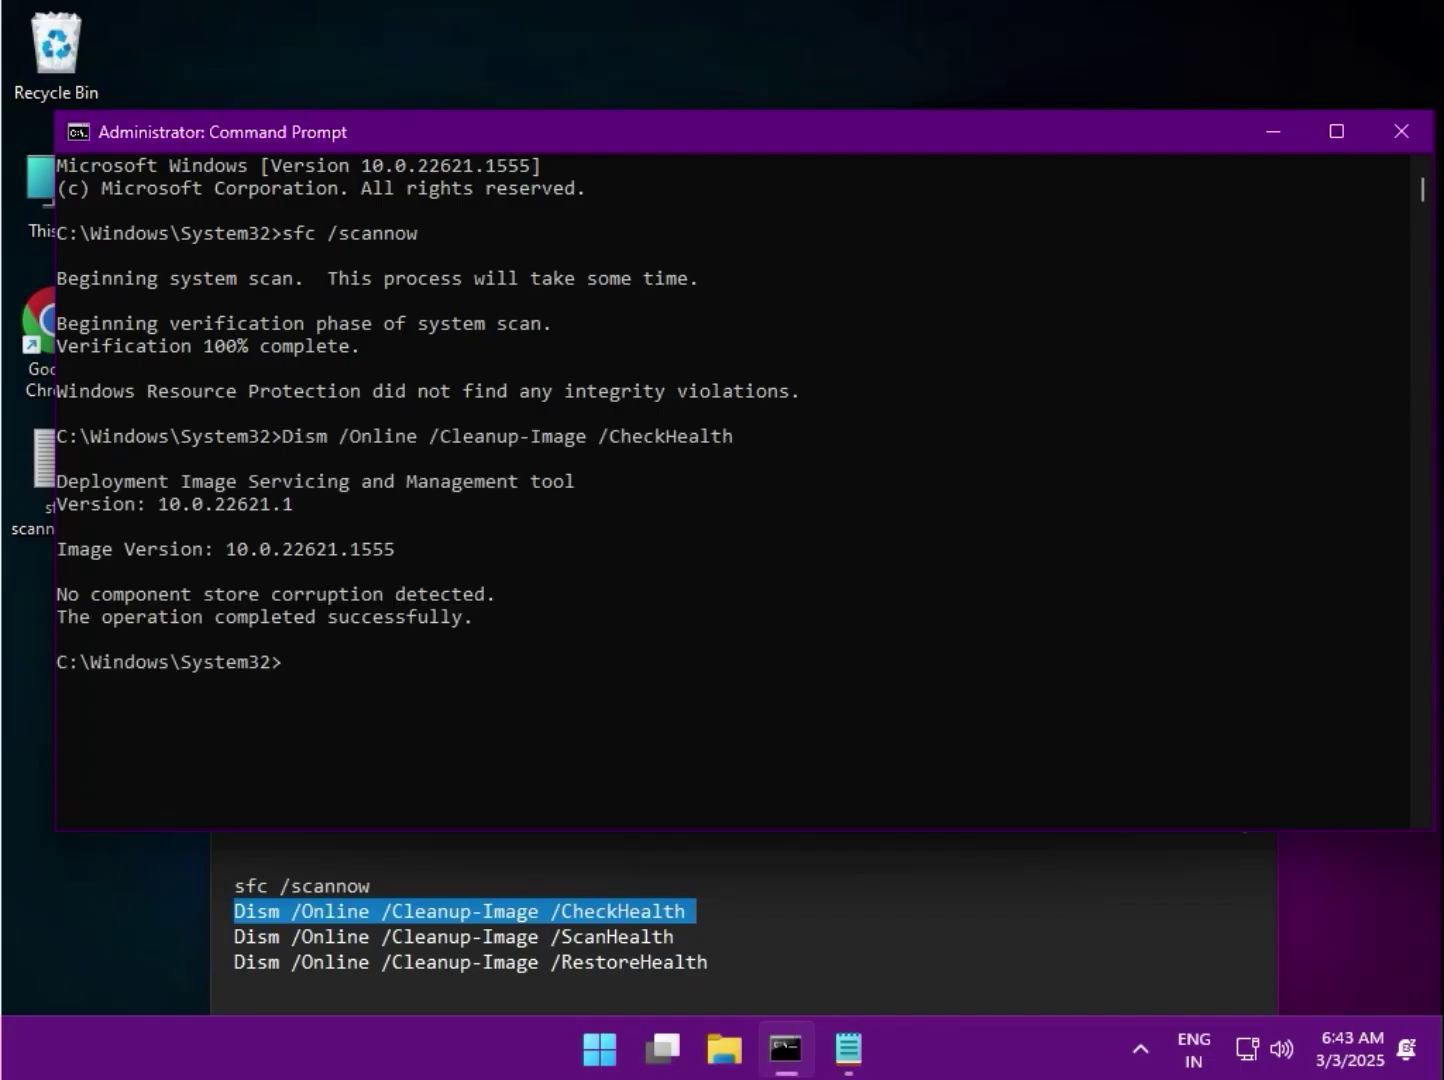
- Copy the Dism /Online /Cleanup-Image /ScanHealth line from the text file and run it in the administrator Command Prompt
triple_click(455, 937)
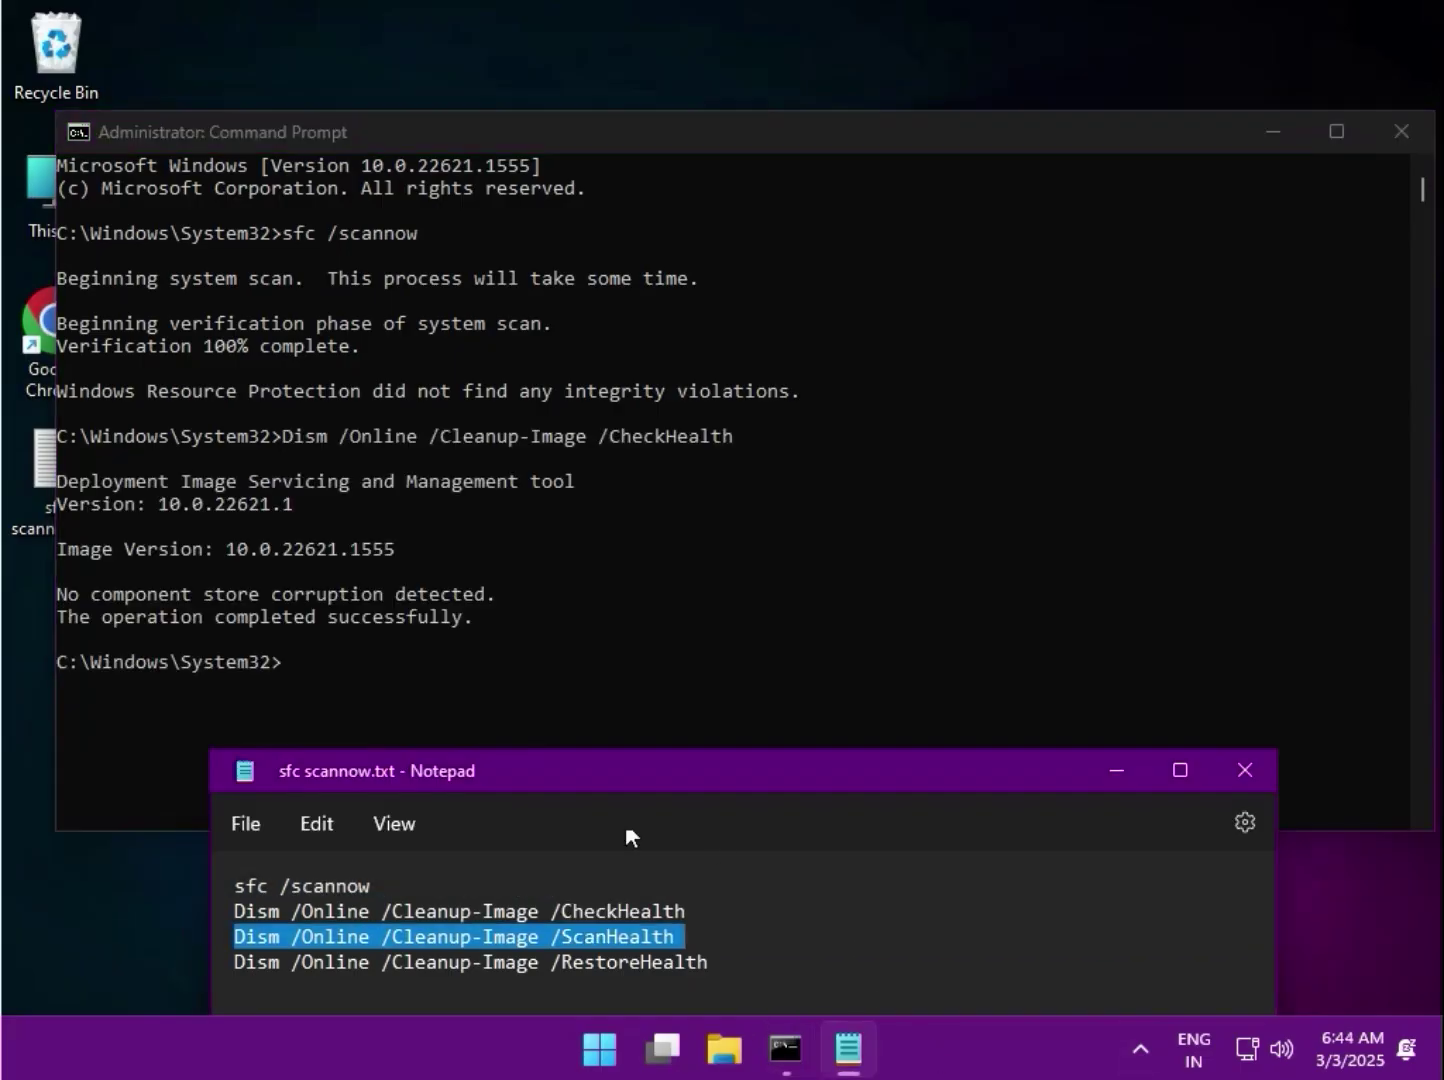
click(287, 663)
key(ctrl+v)
key(Return)
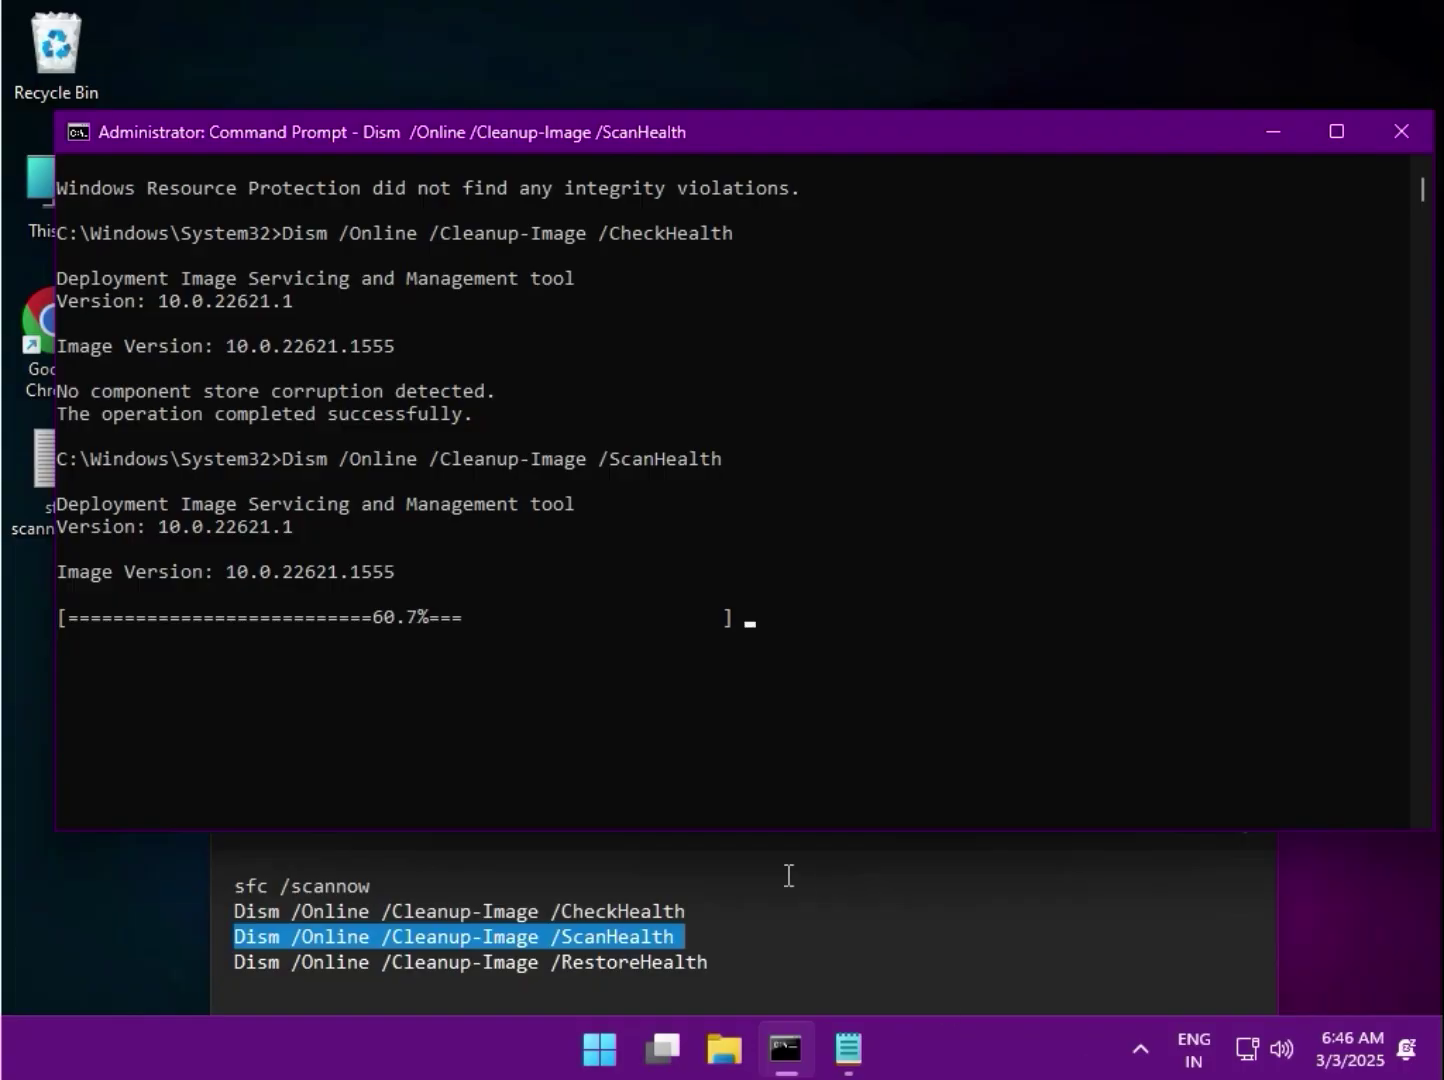
mouse_move(662, 1048)
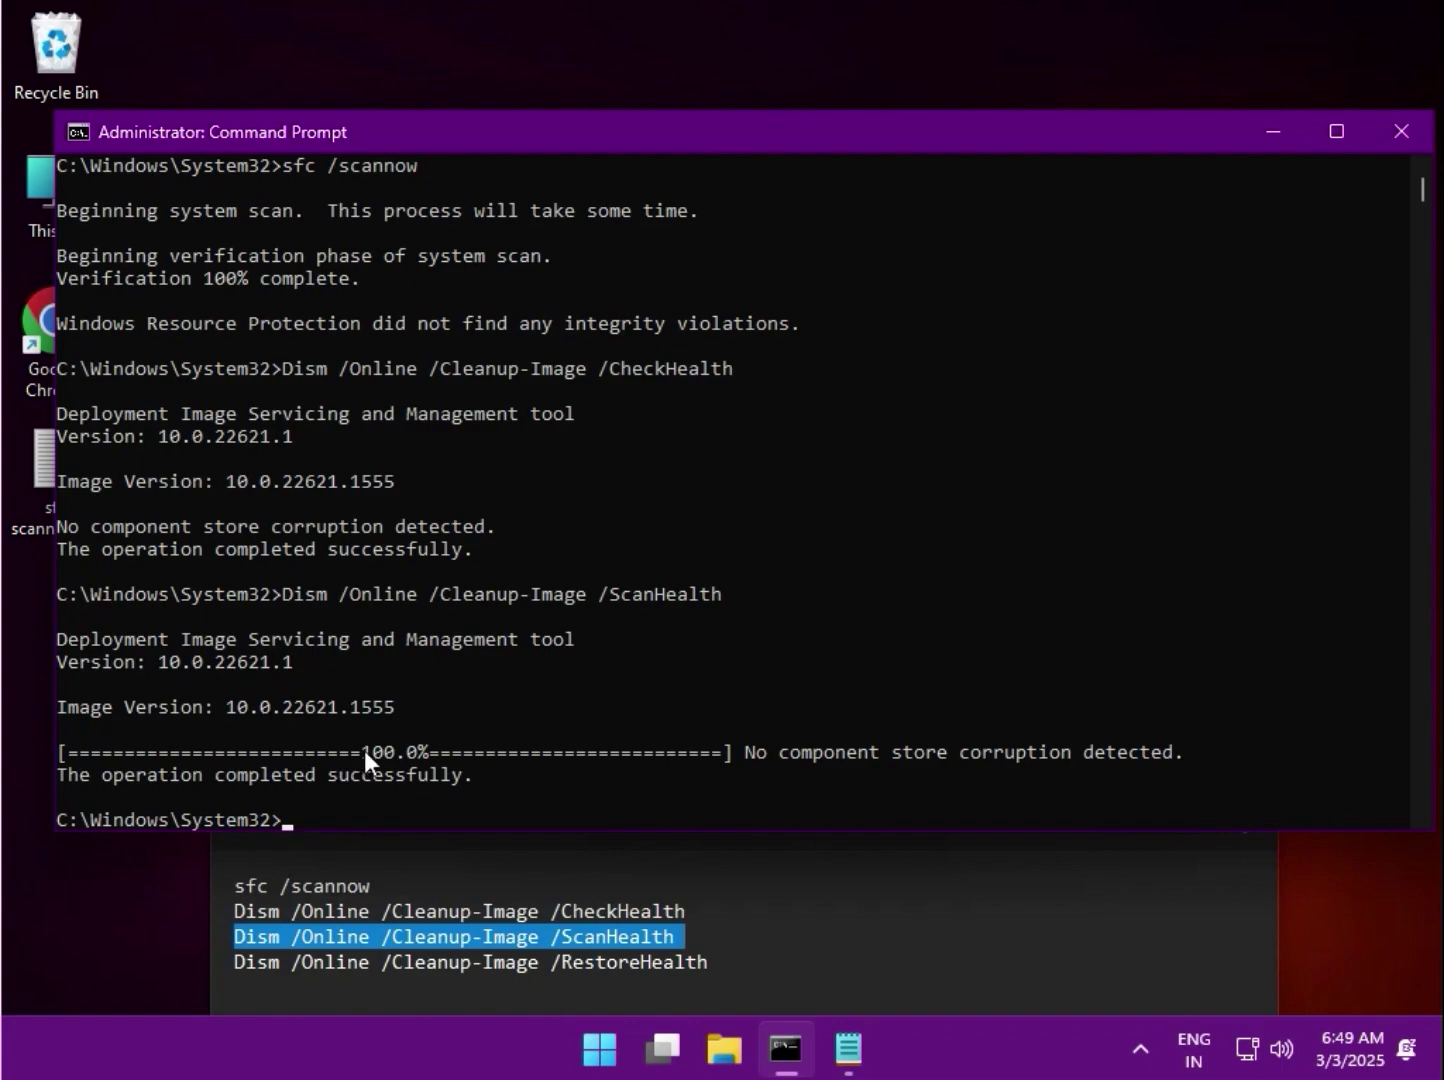
- Copy Dism /Online /Cleanup-Image /RestoreHealth from the notes and run it in the Command Prompt once the ScanHealth command has finished
click(236, 964)
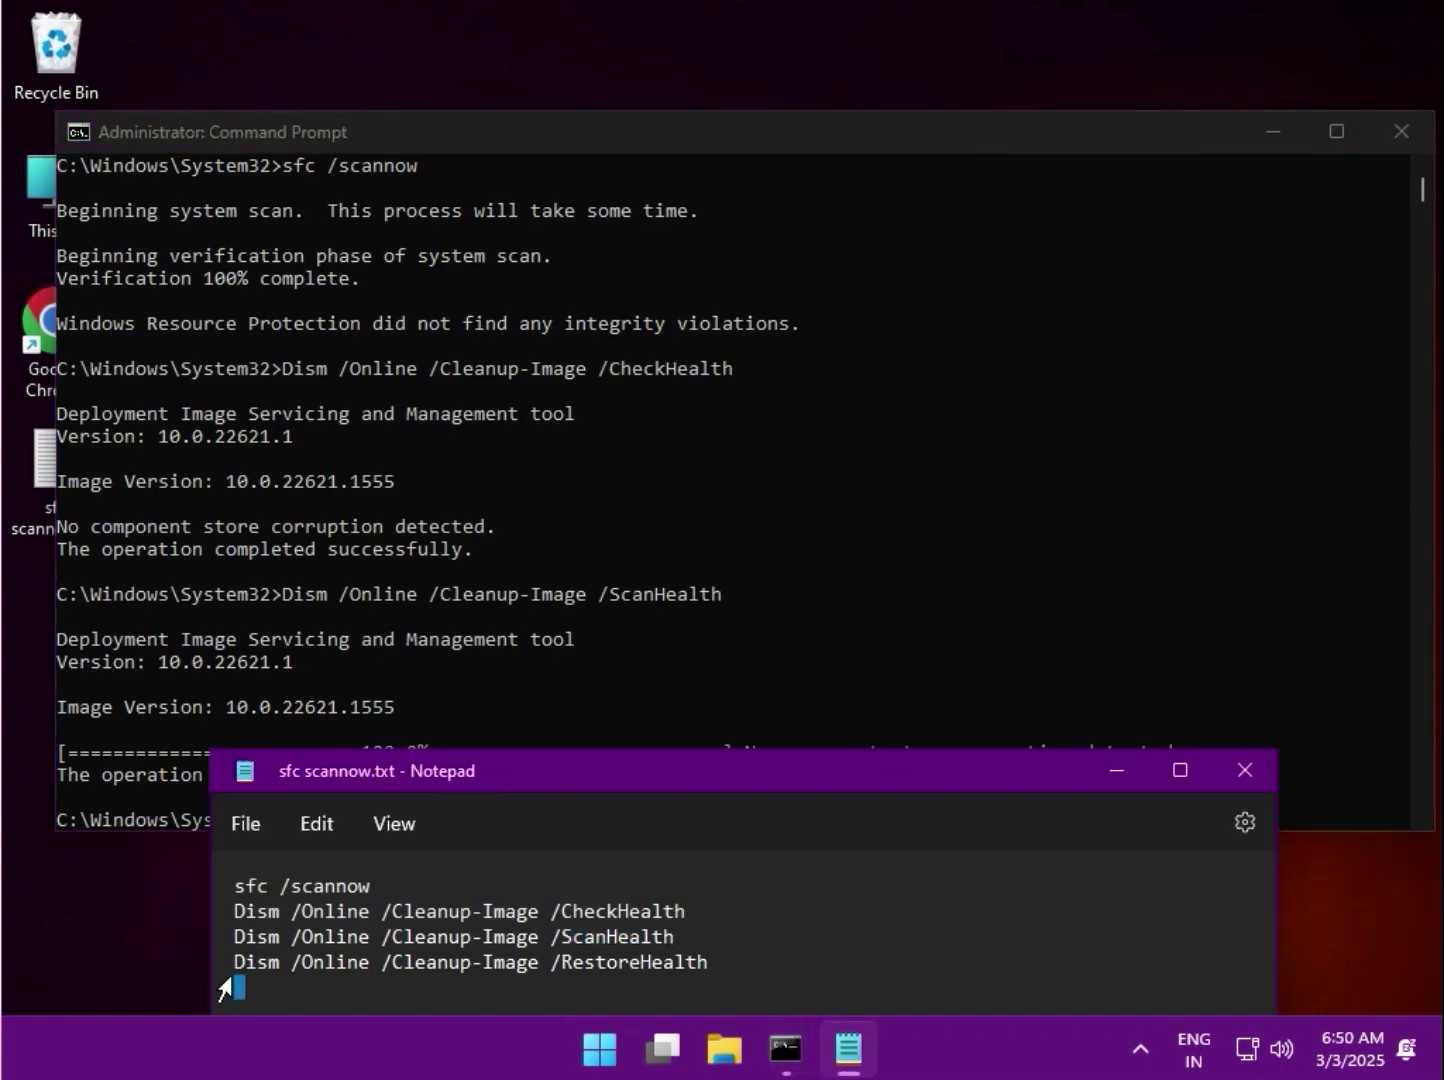
key(shift+Down)
right_click(277, 960)
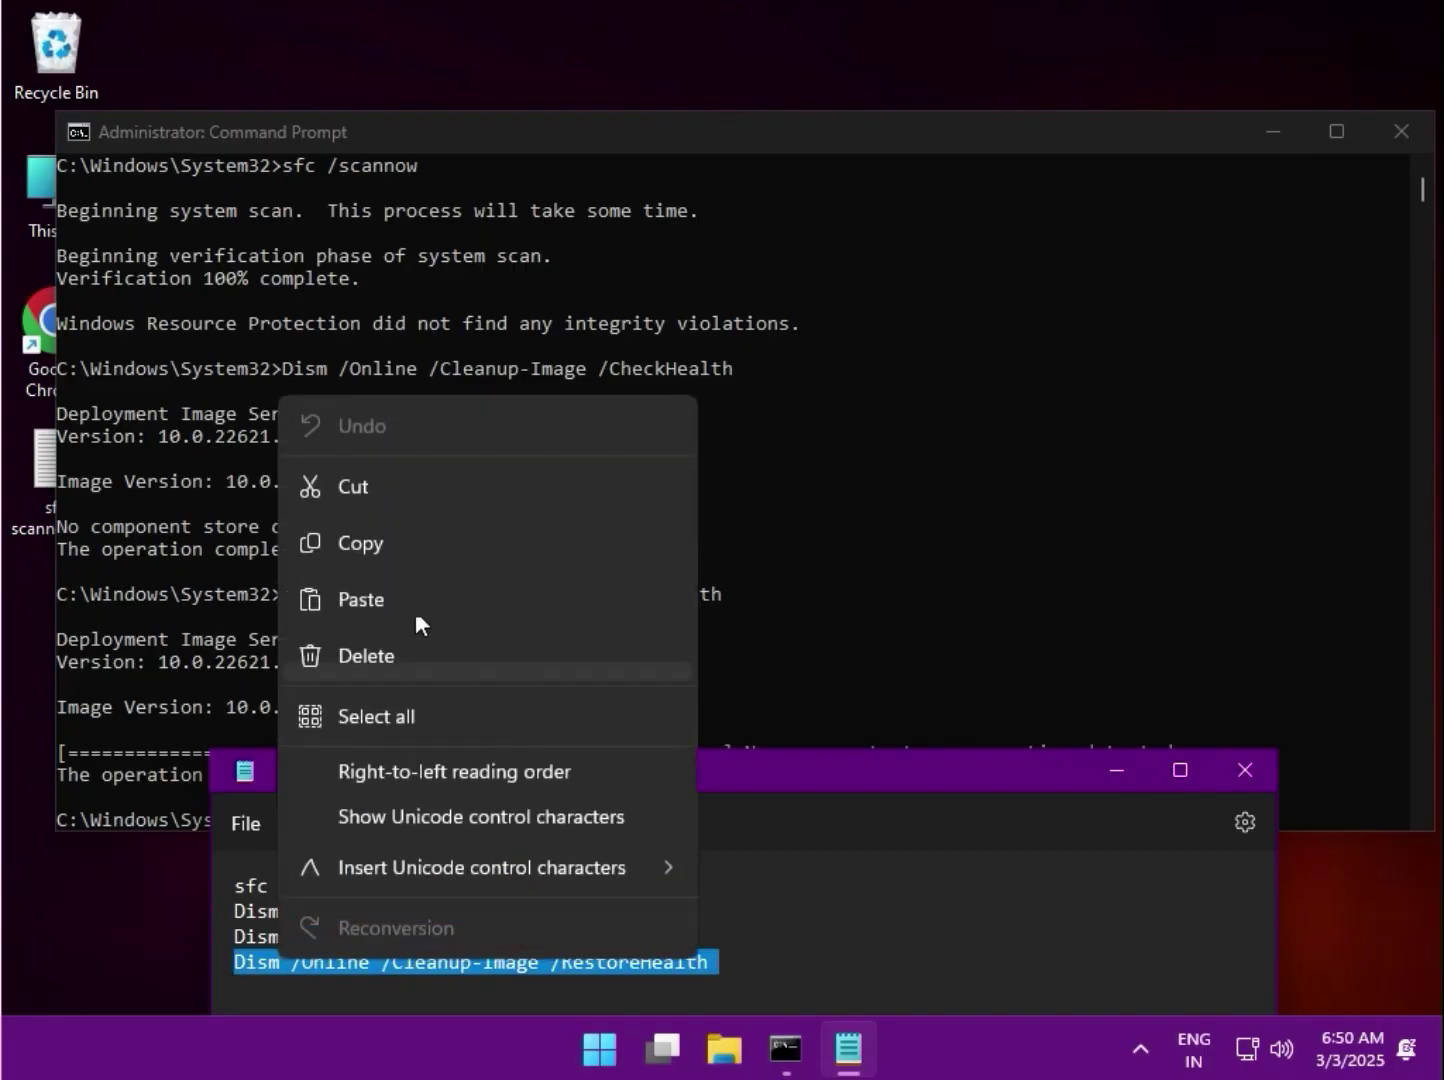
click(406, 548)
click(495, 681)
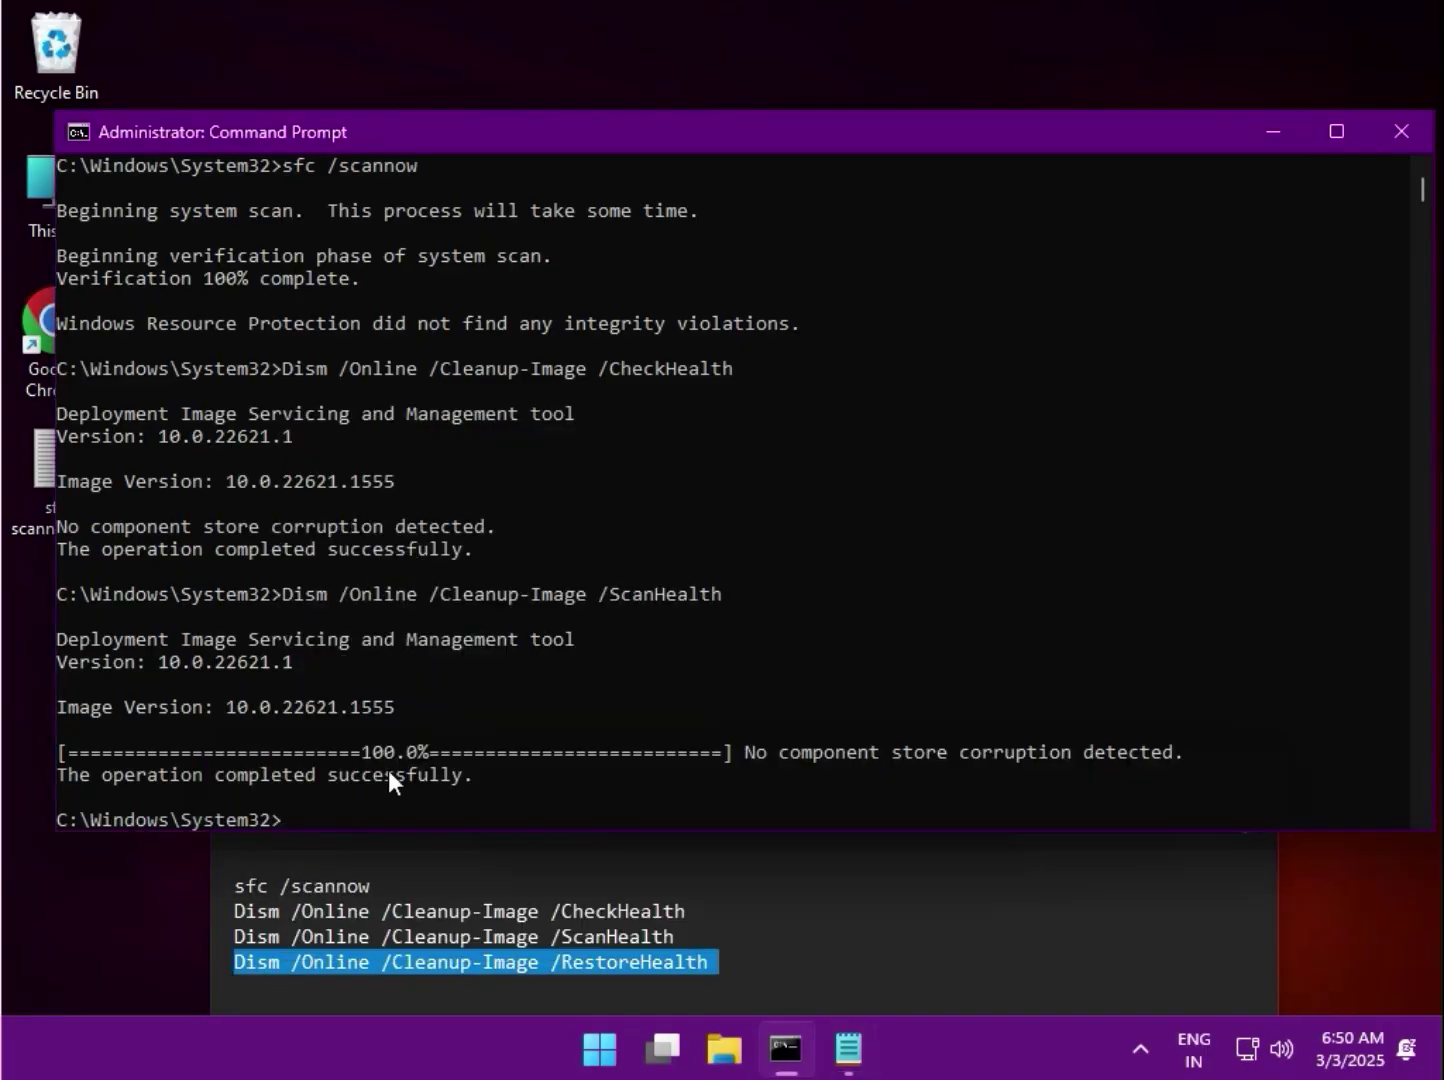
scroll(329, 770, down, 2)
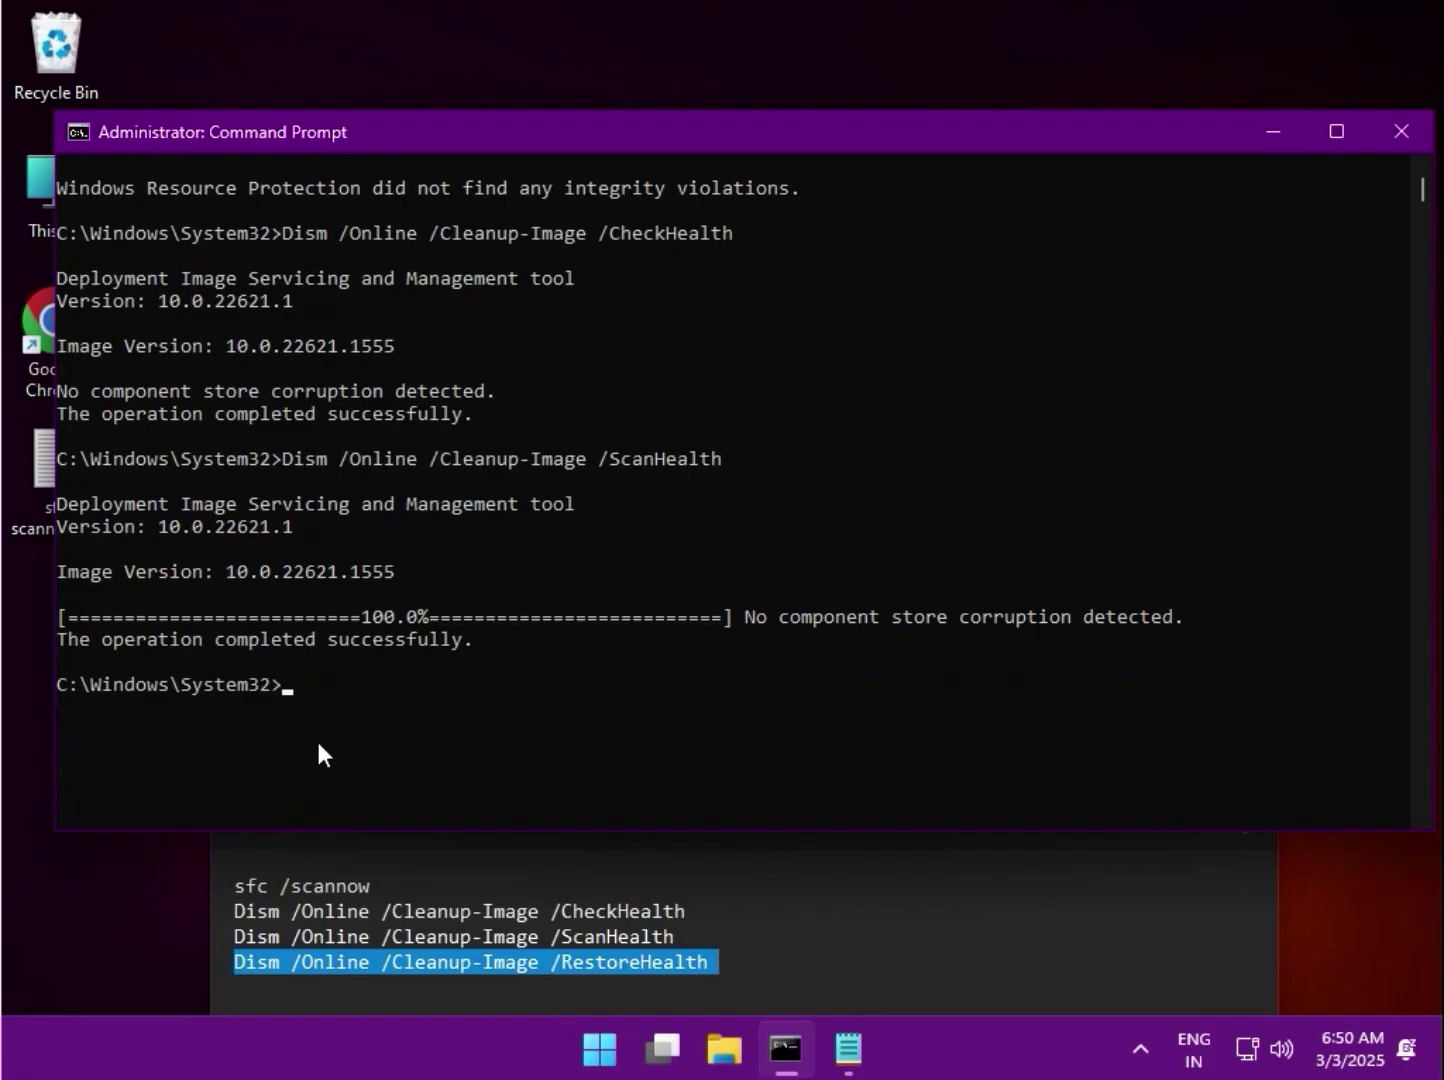
right_click(288, 682)
key(Return)
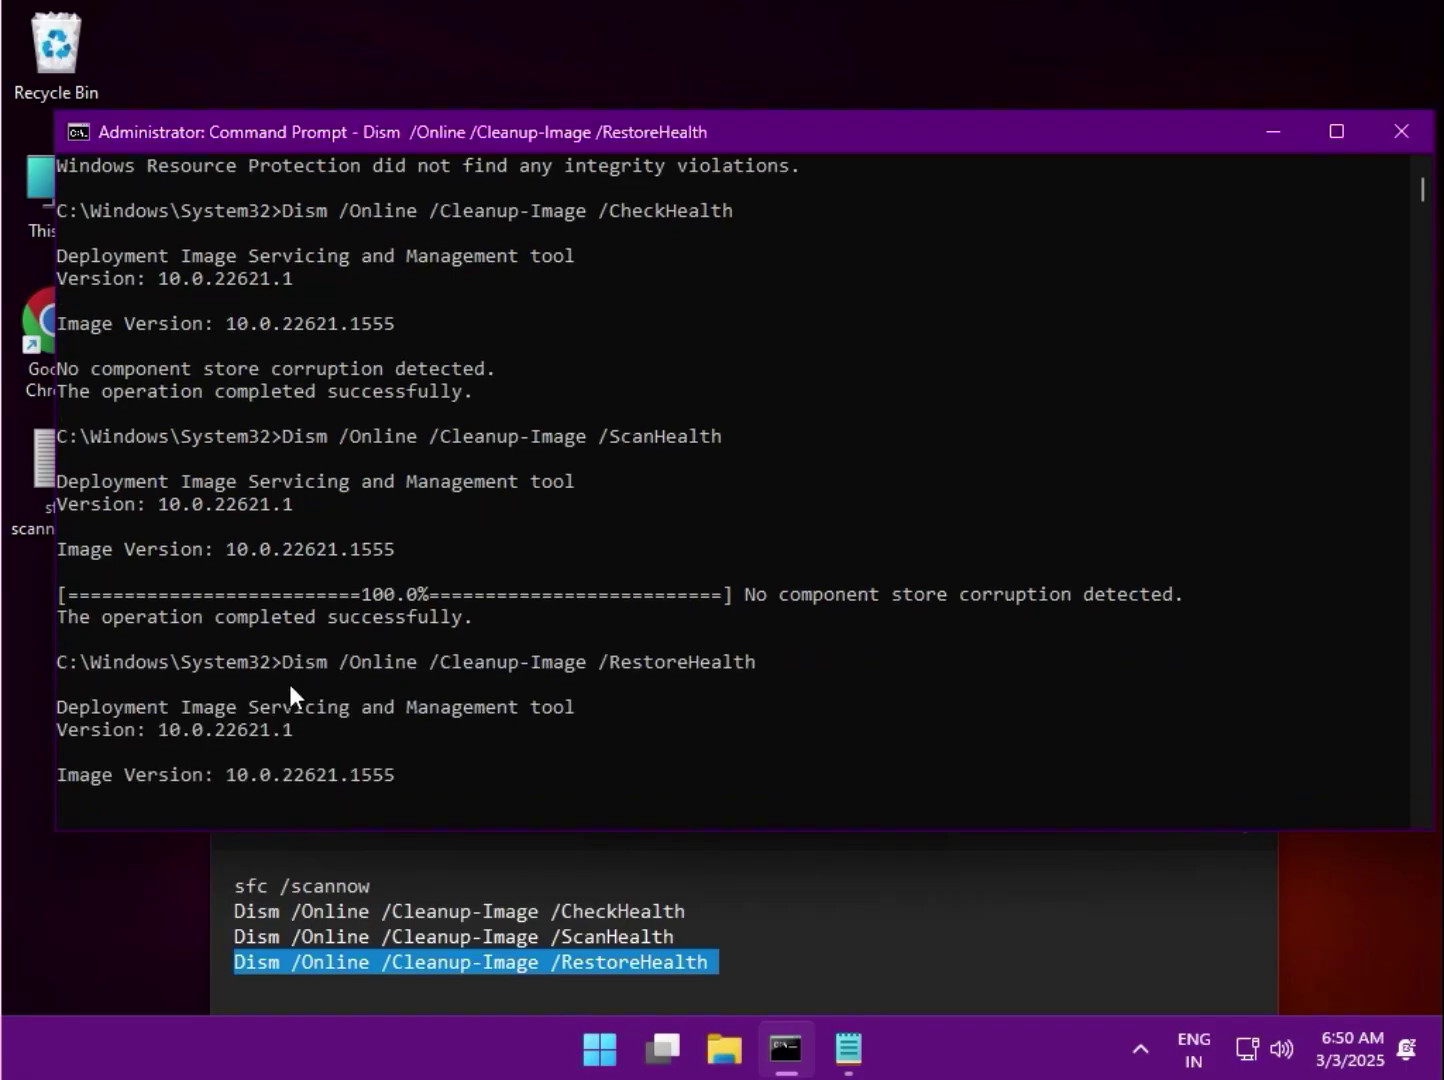
scroll(287, 689, down, 3)
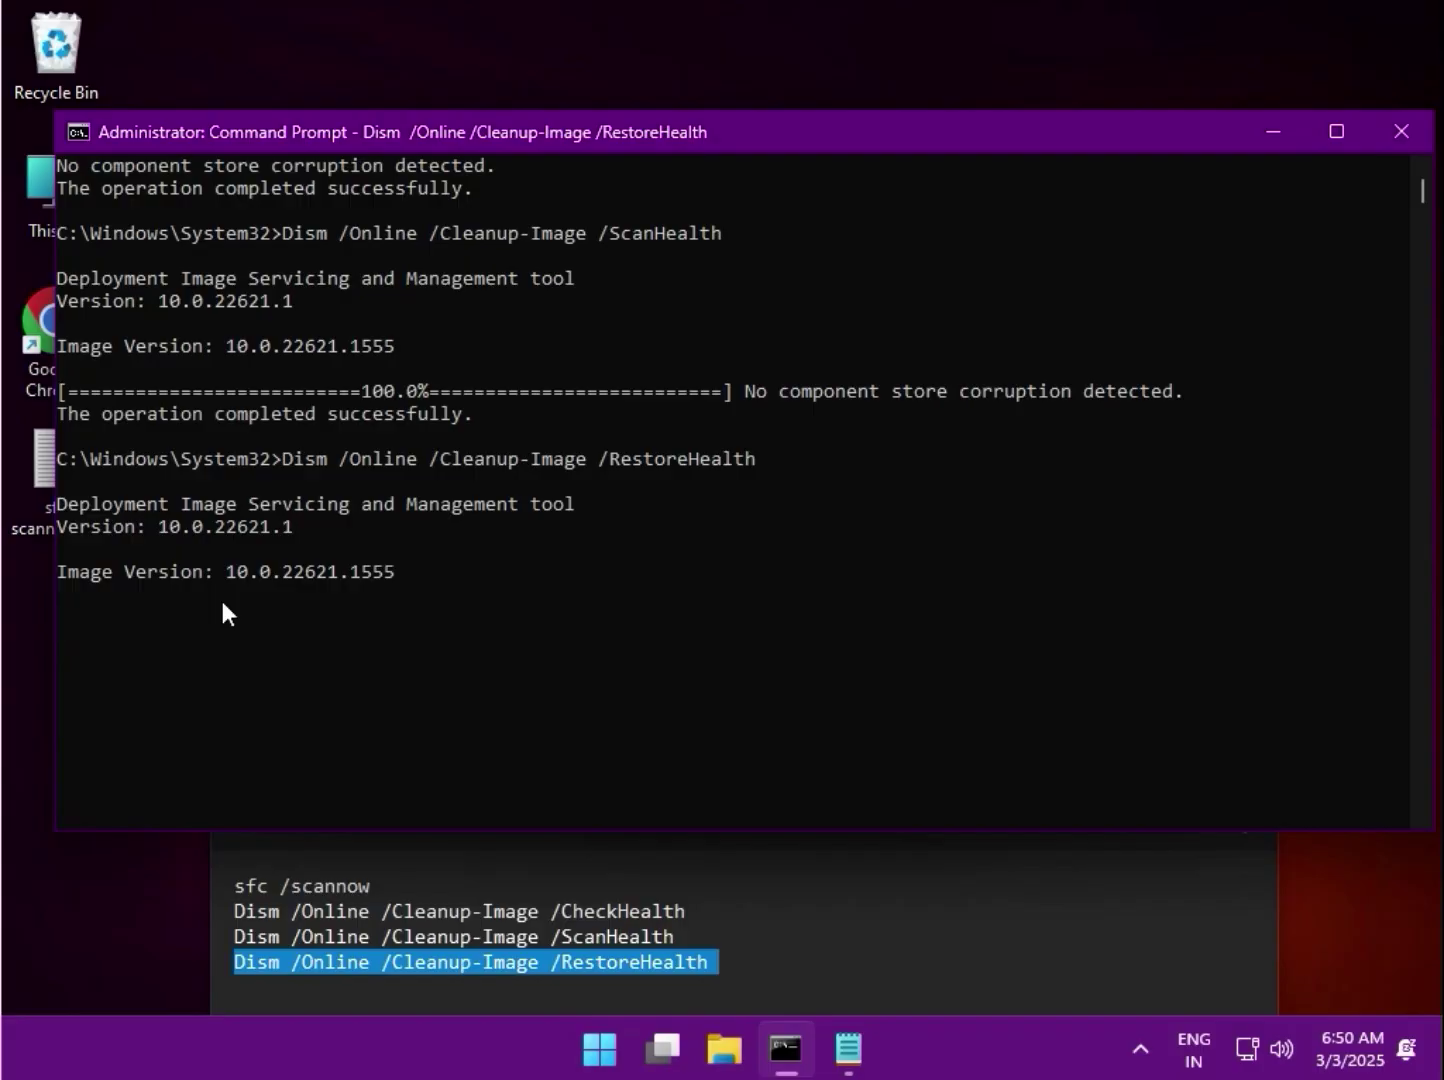
- Bring the sfc scannow.txt window forward to review its four repair commands, and return to the running RestoreHealth command in Command Prompt
click(841, 885)
drag(584, 771, 825, 622)
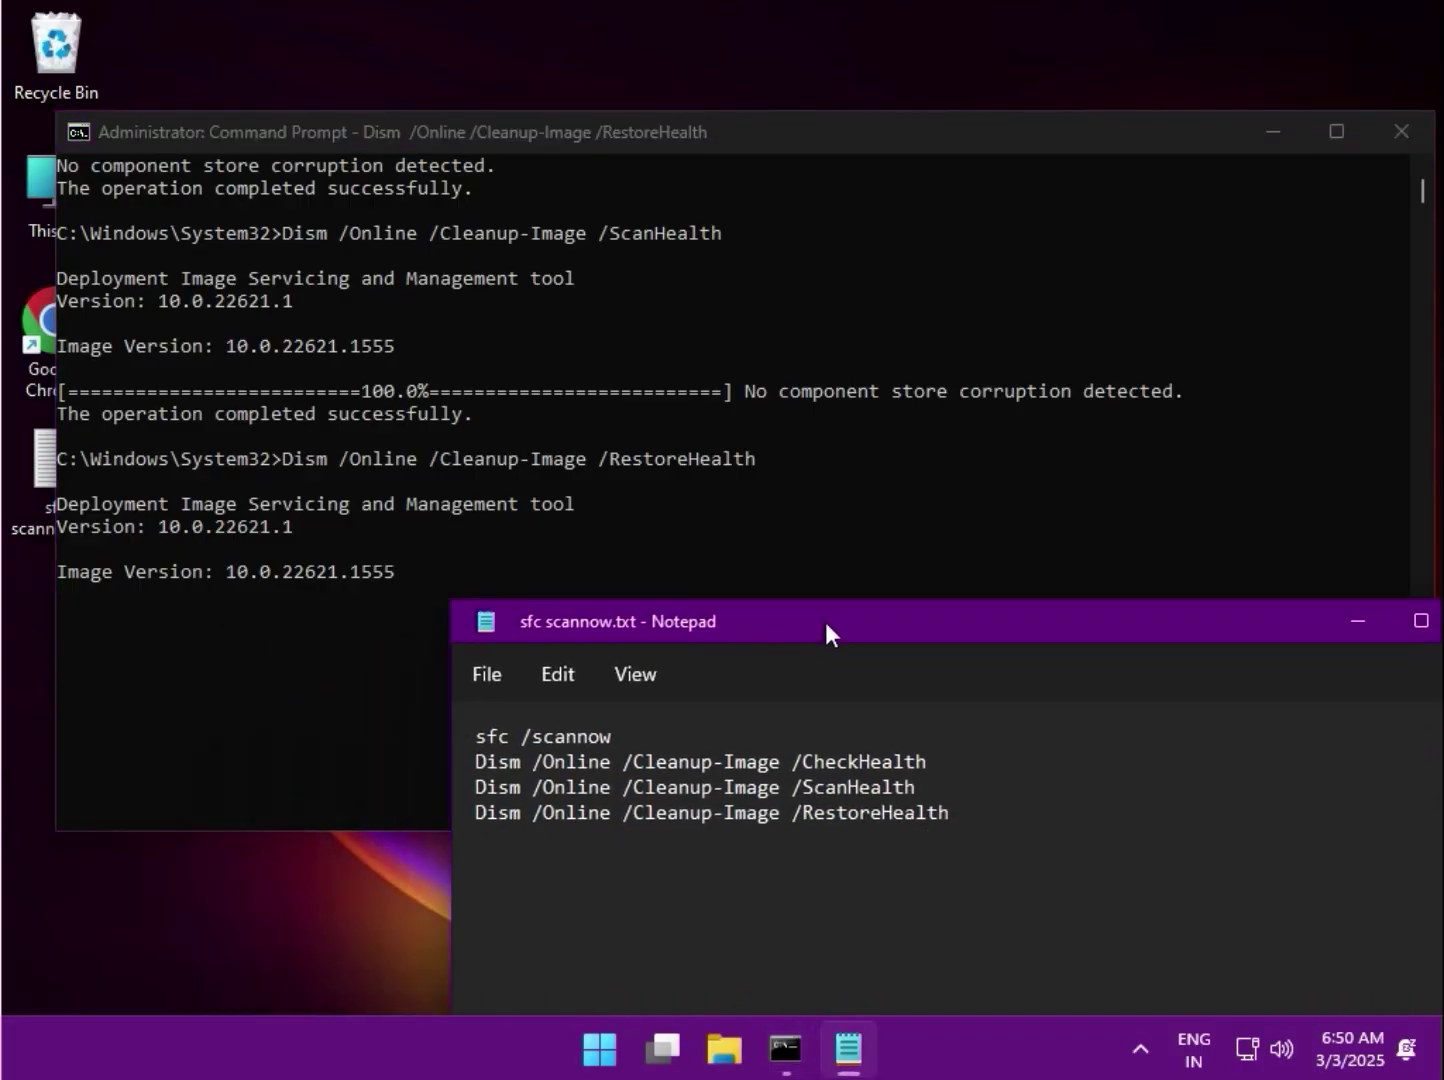
drag(883, 812, 801, 812)
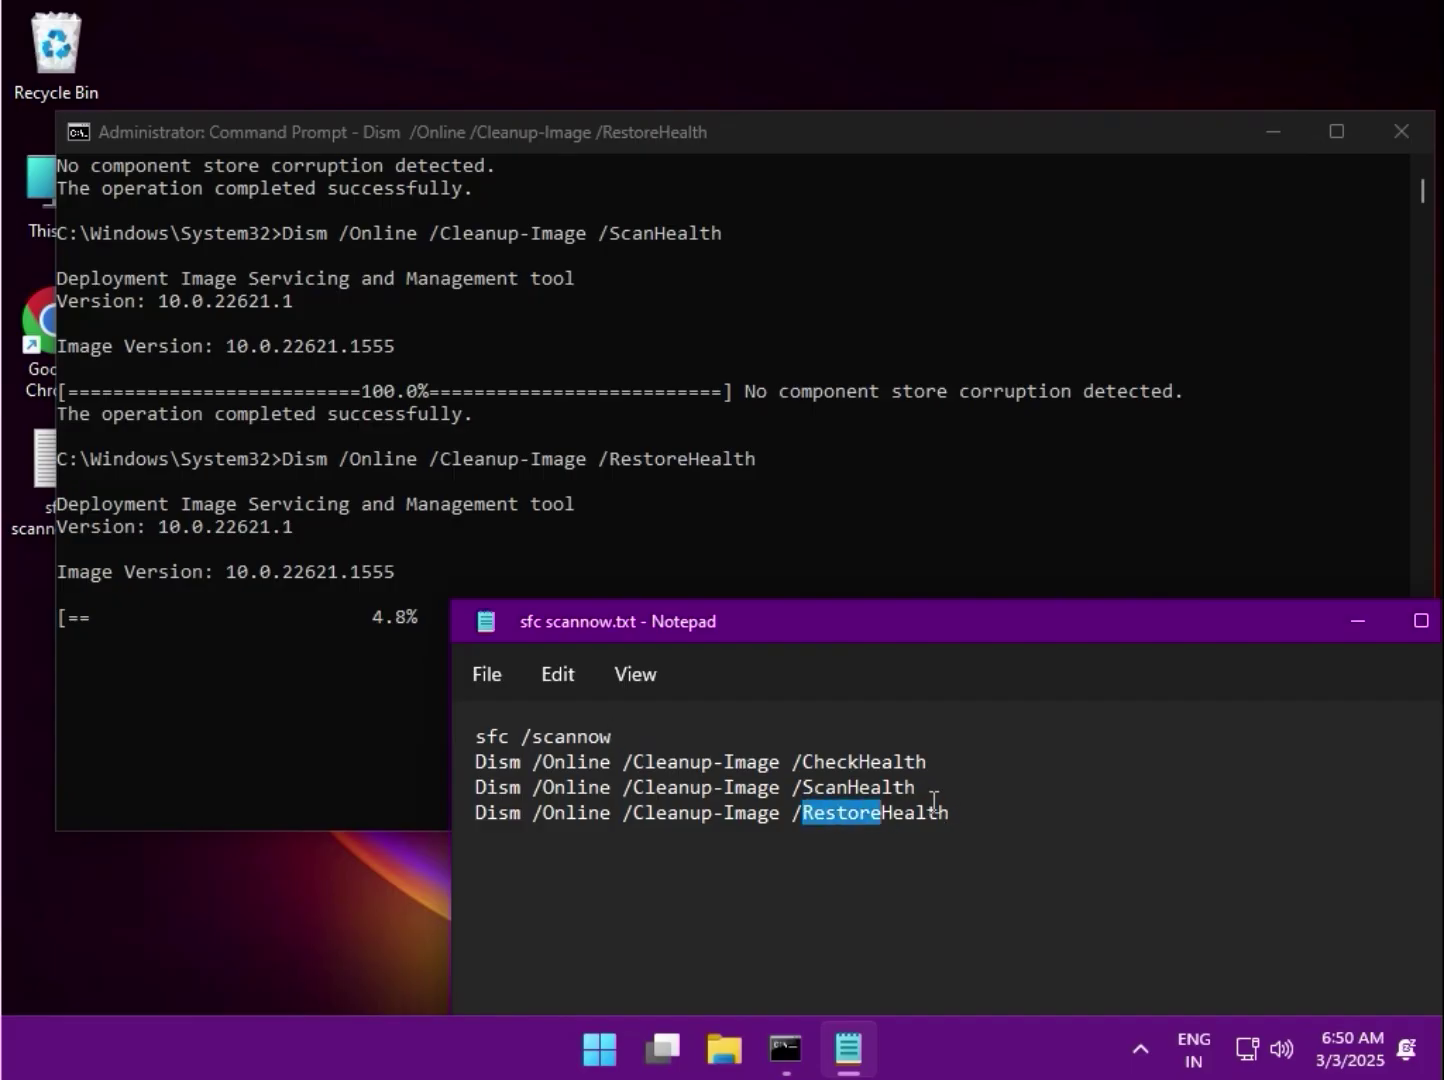
drag(948, 812, 476, 736)
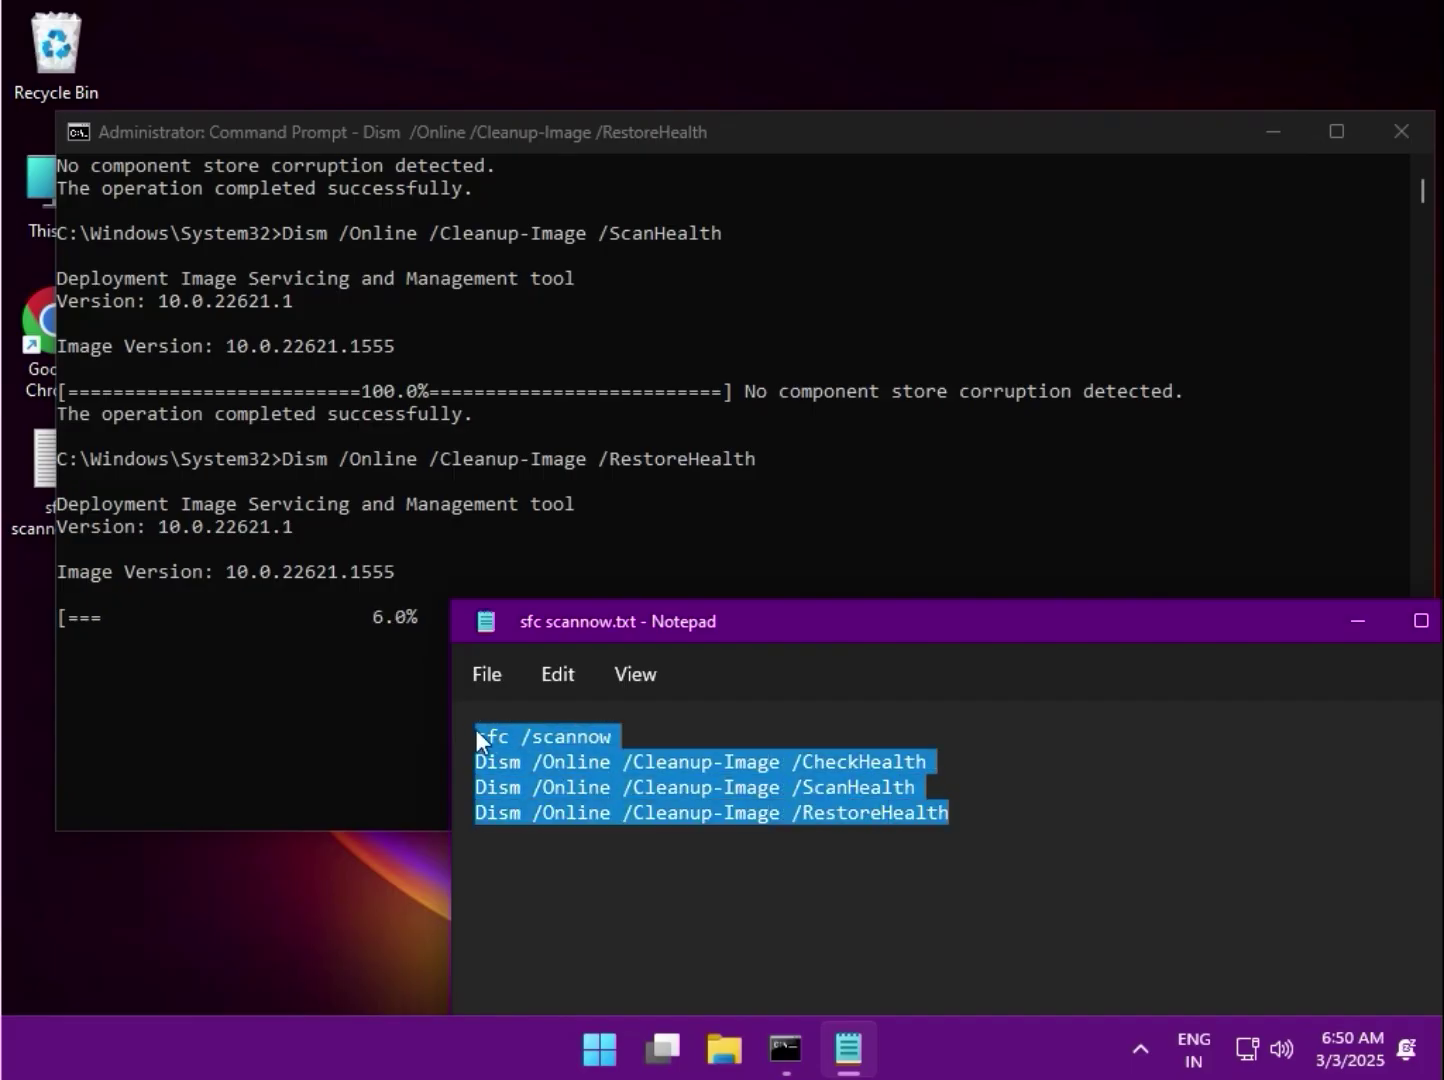
click(392, 748)
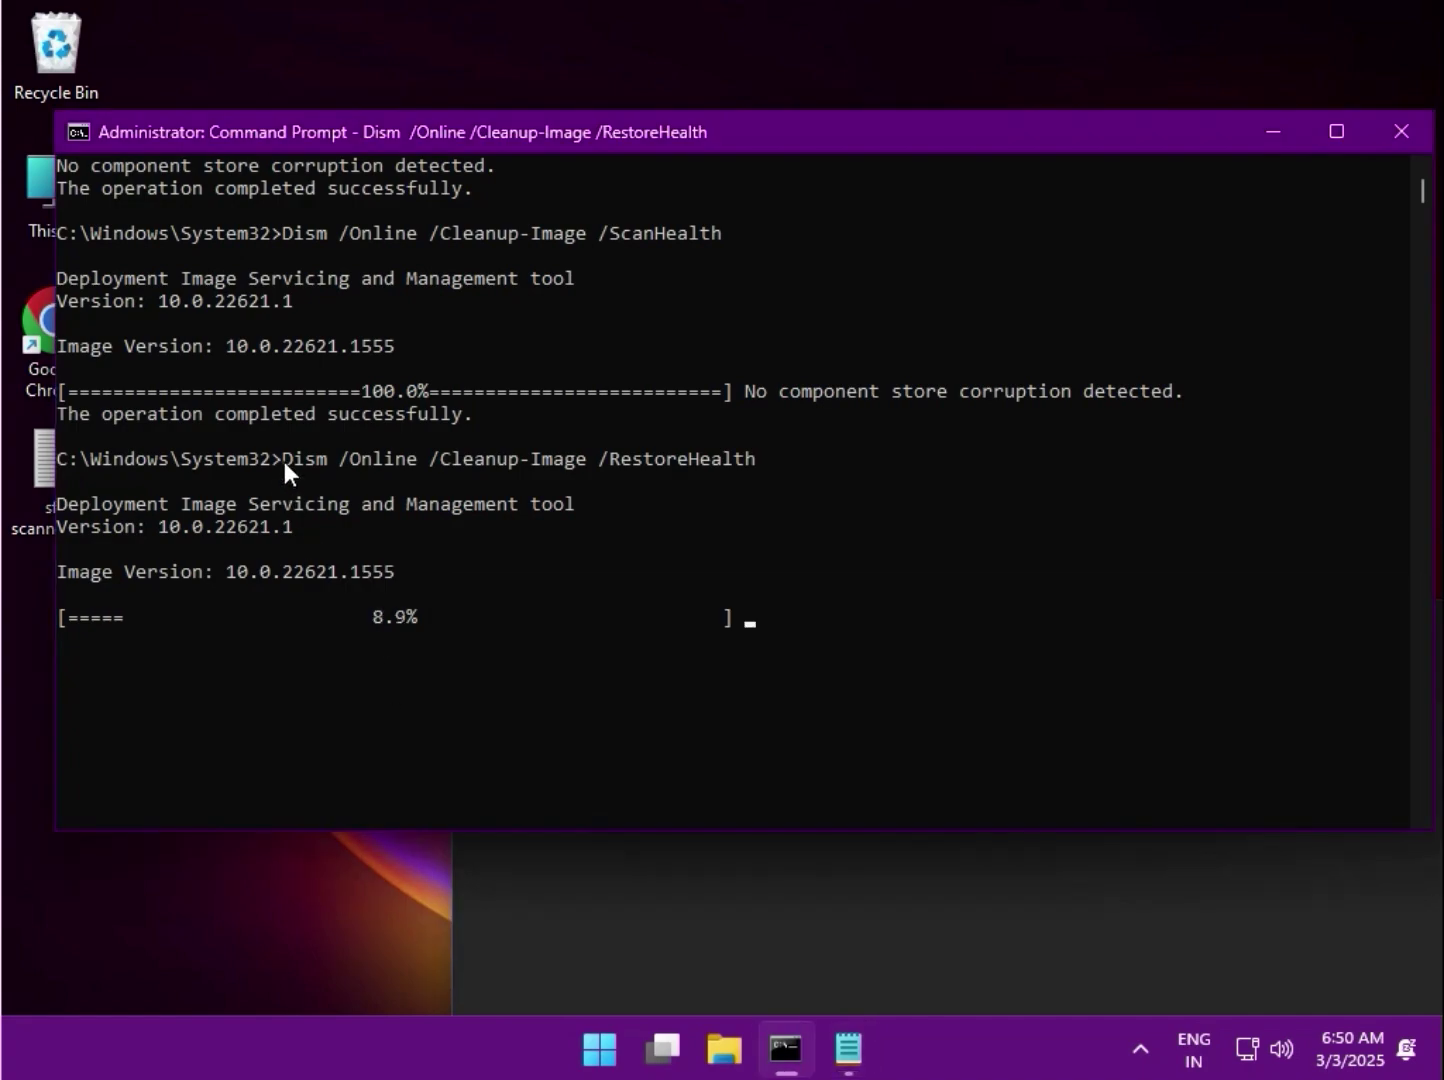
drag(287, 460, 750, 469)
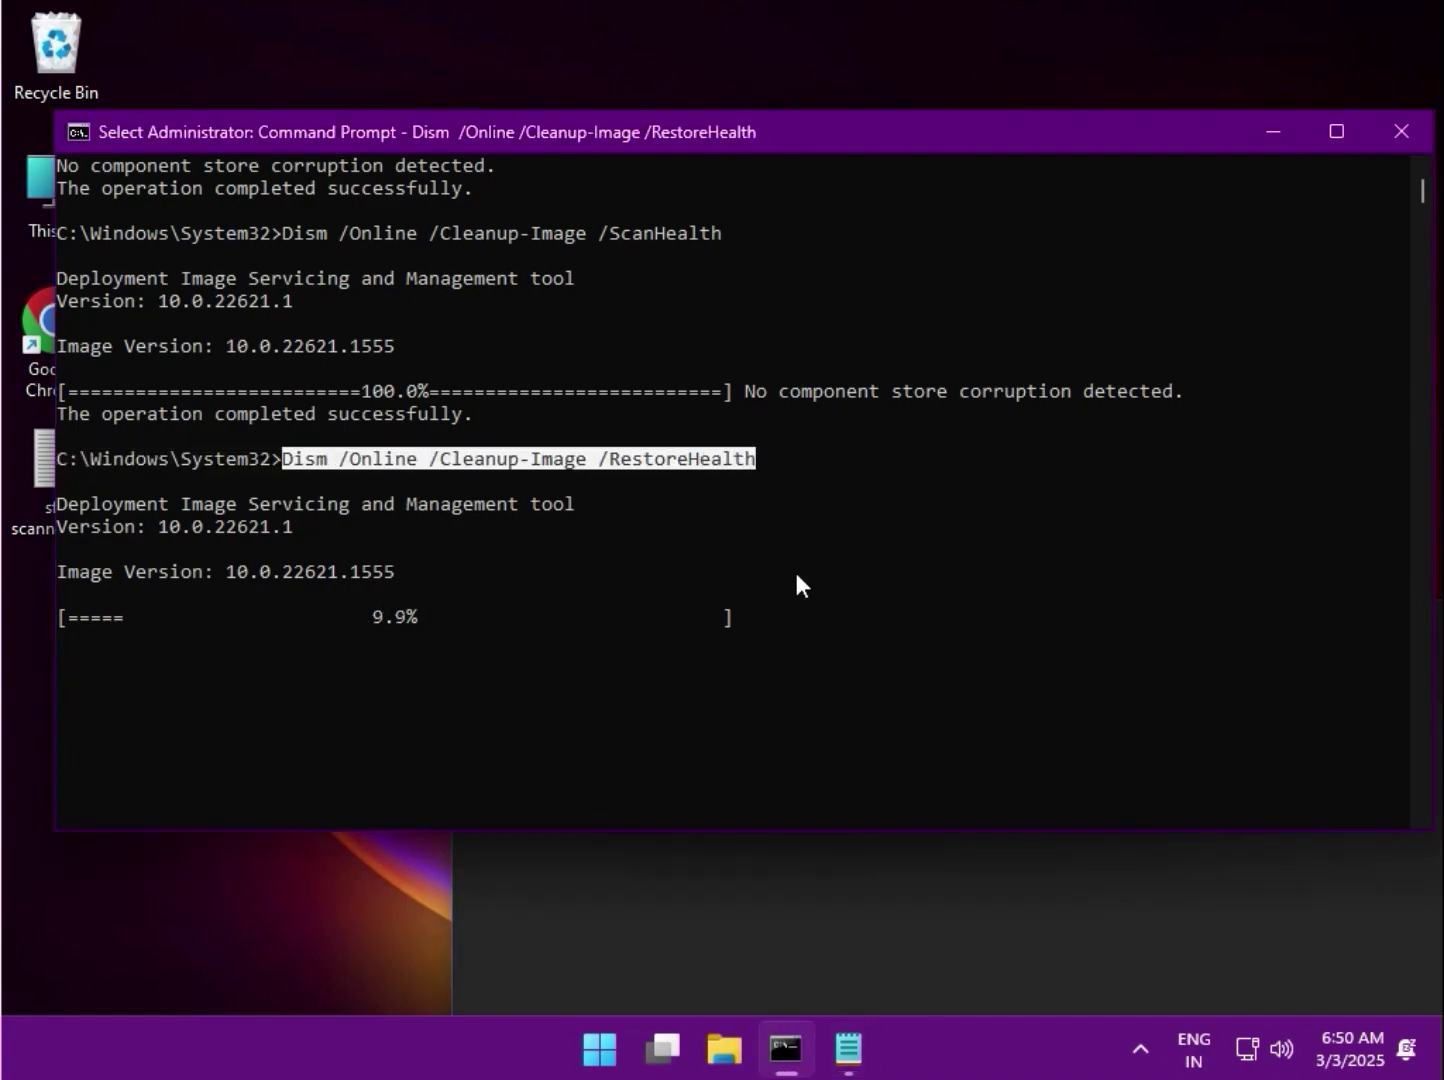
click(855, 697)
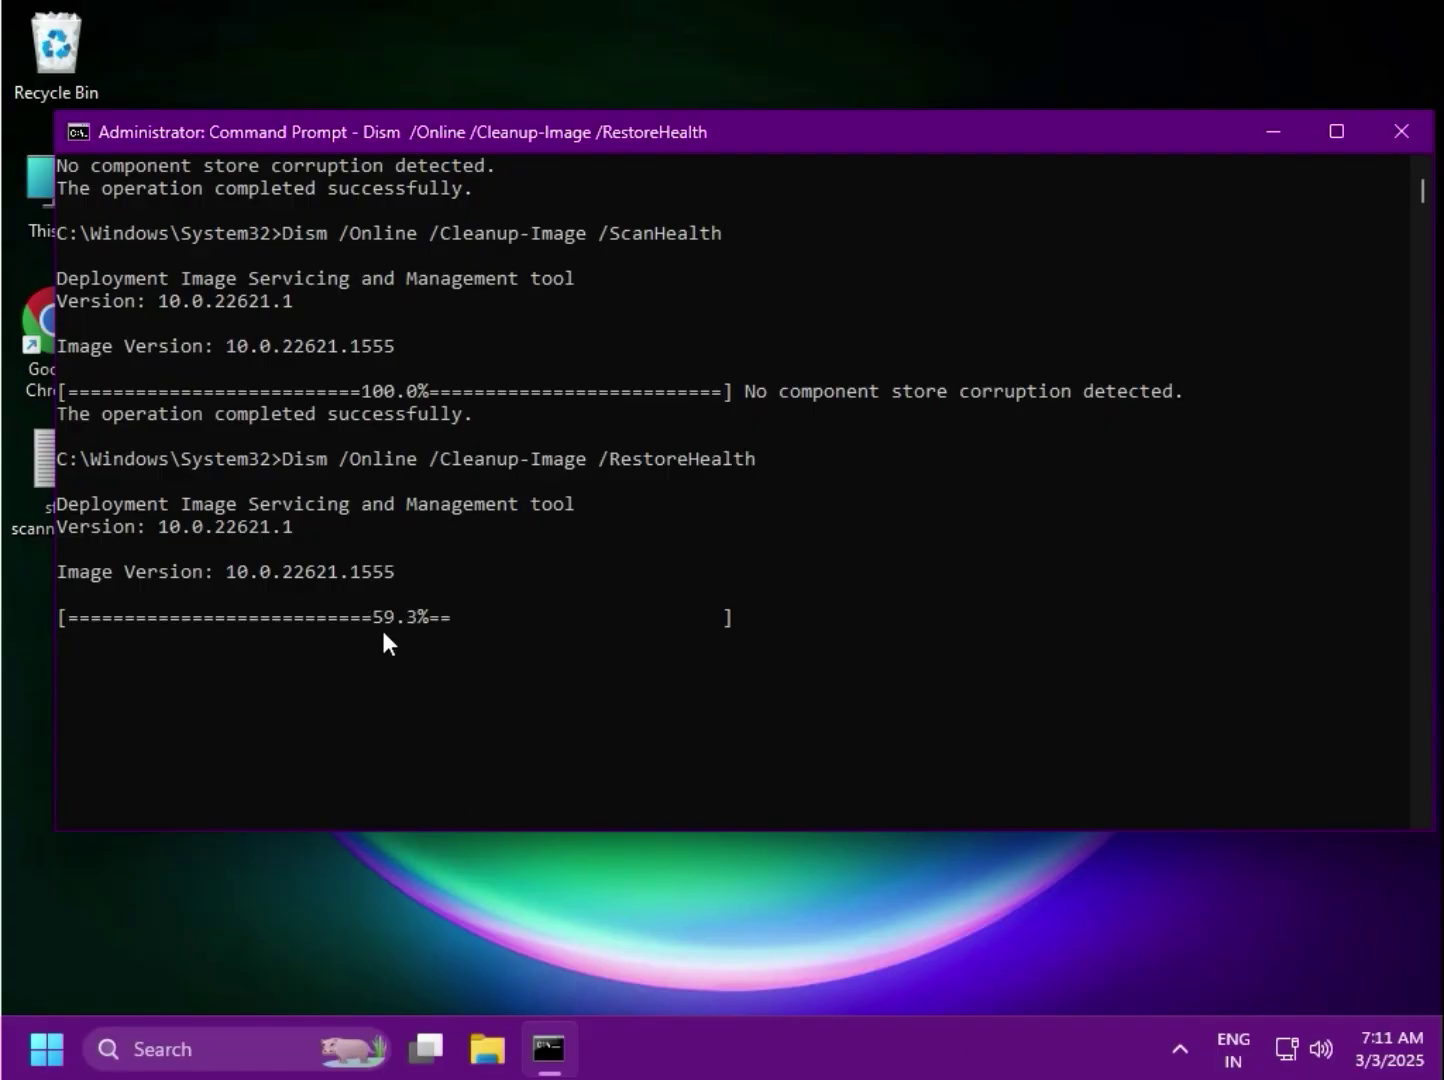
- Check the RestoreHealth command's progress and final status in the Command Prompt output
click(388, 623)
right_click(389, 621)
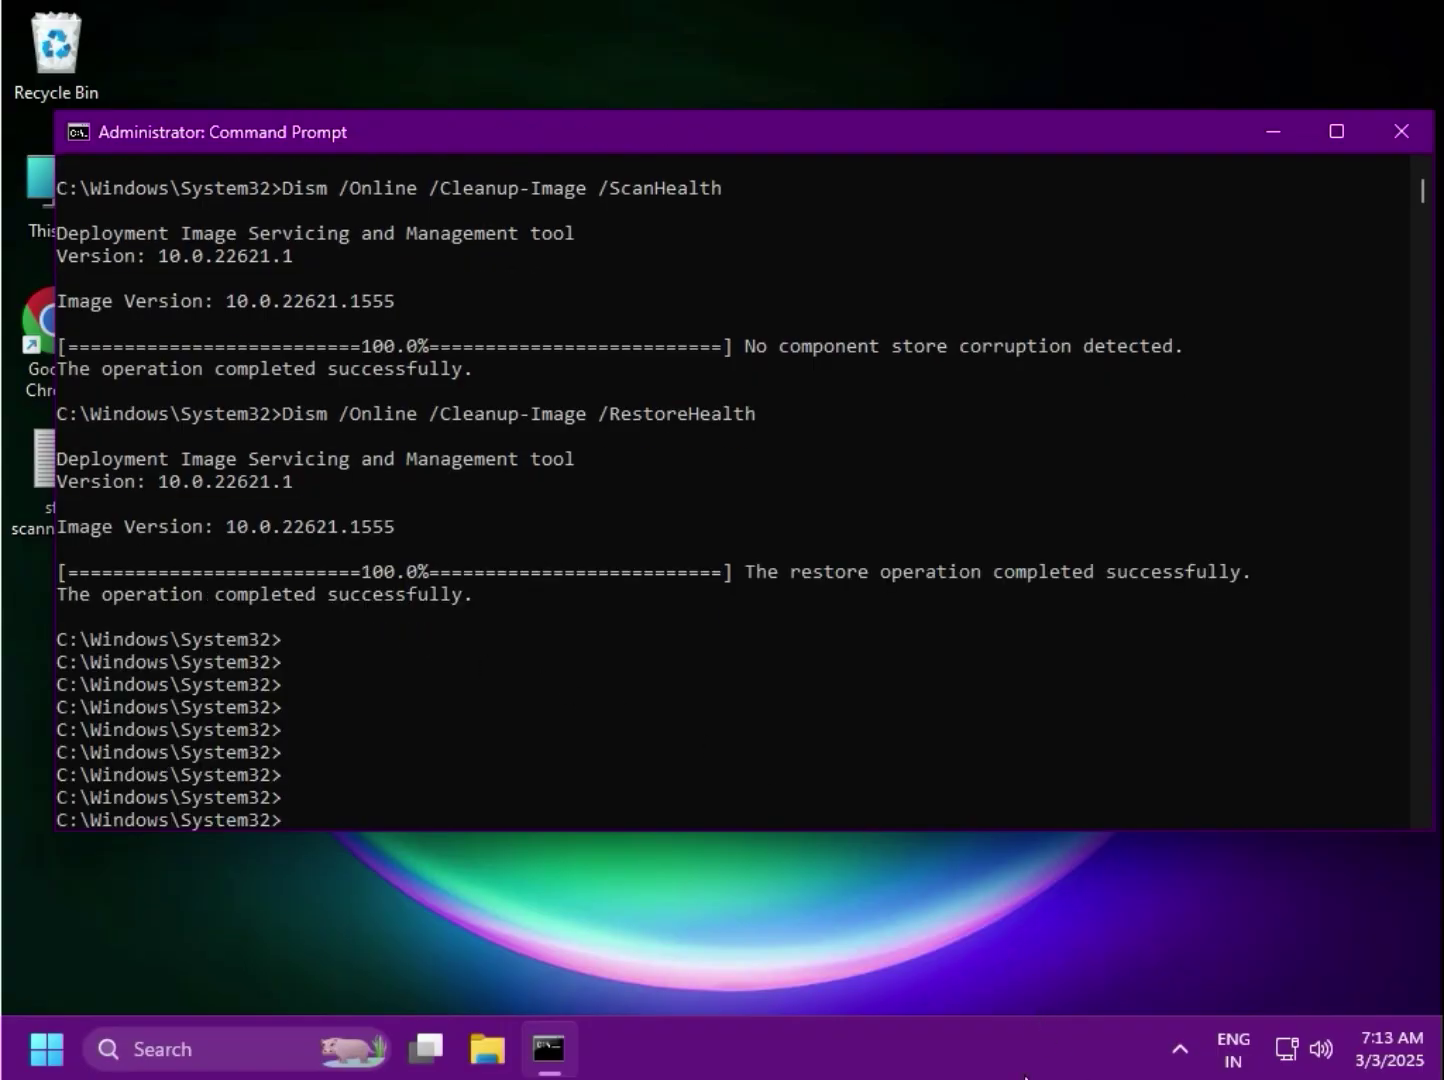
drag(339, 572, 436, 577)
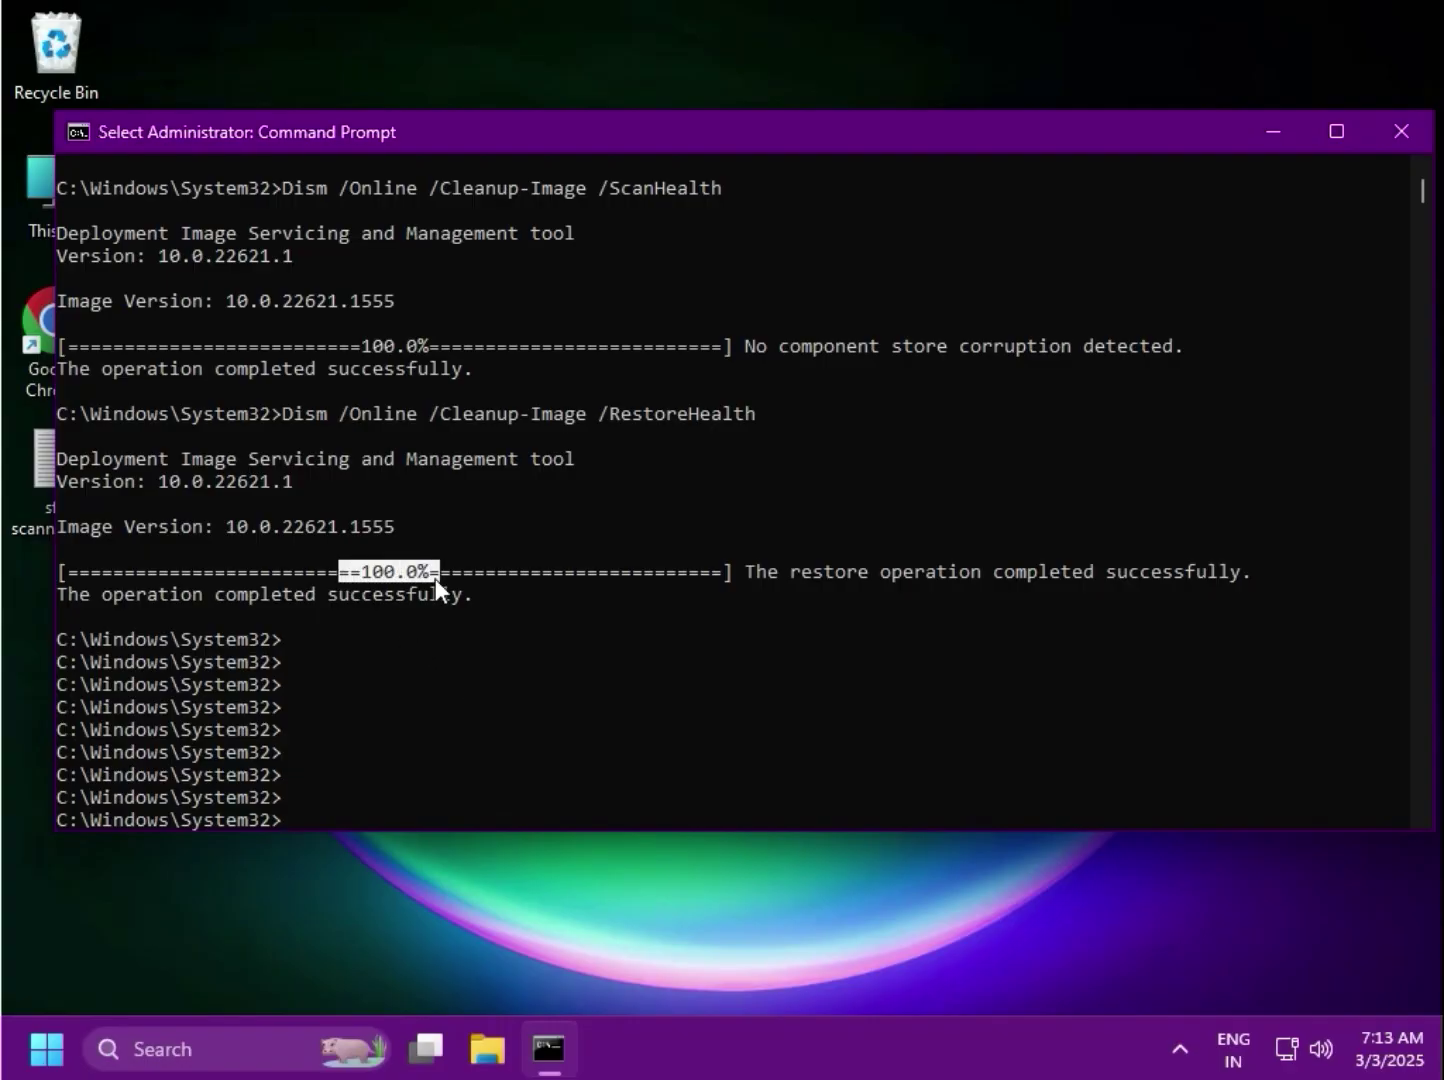
drag(277, 409, 755, 415)
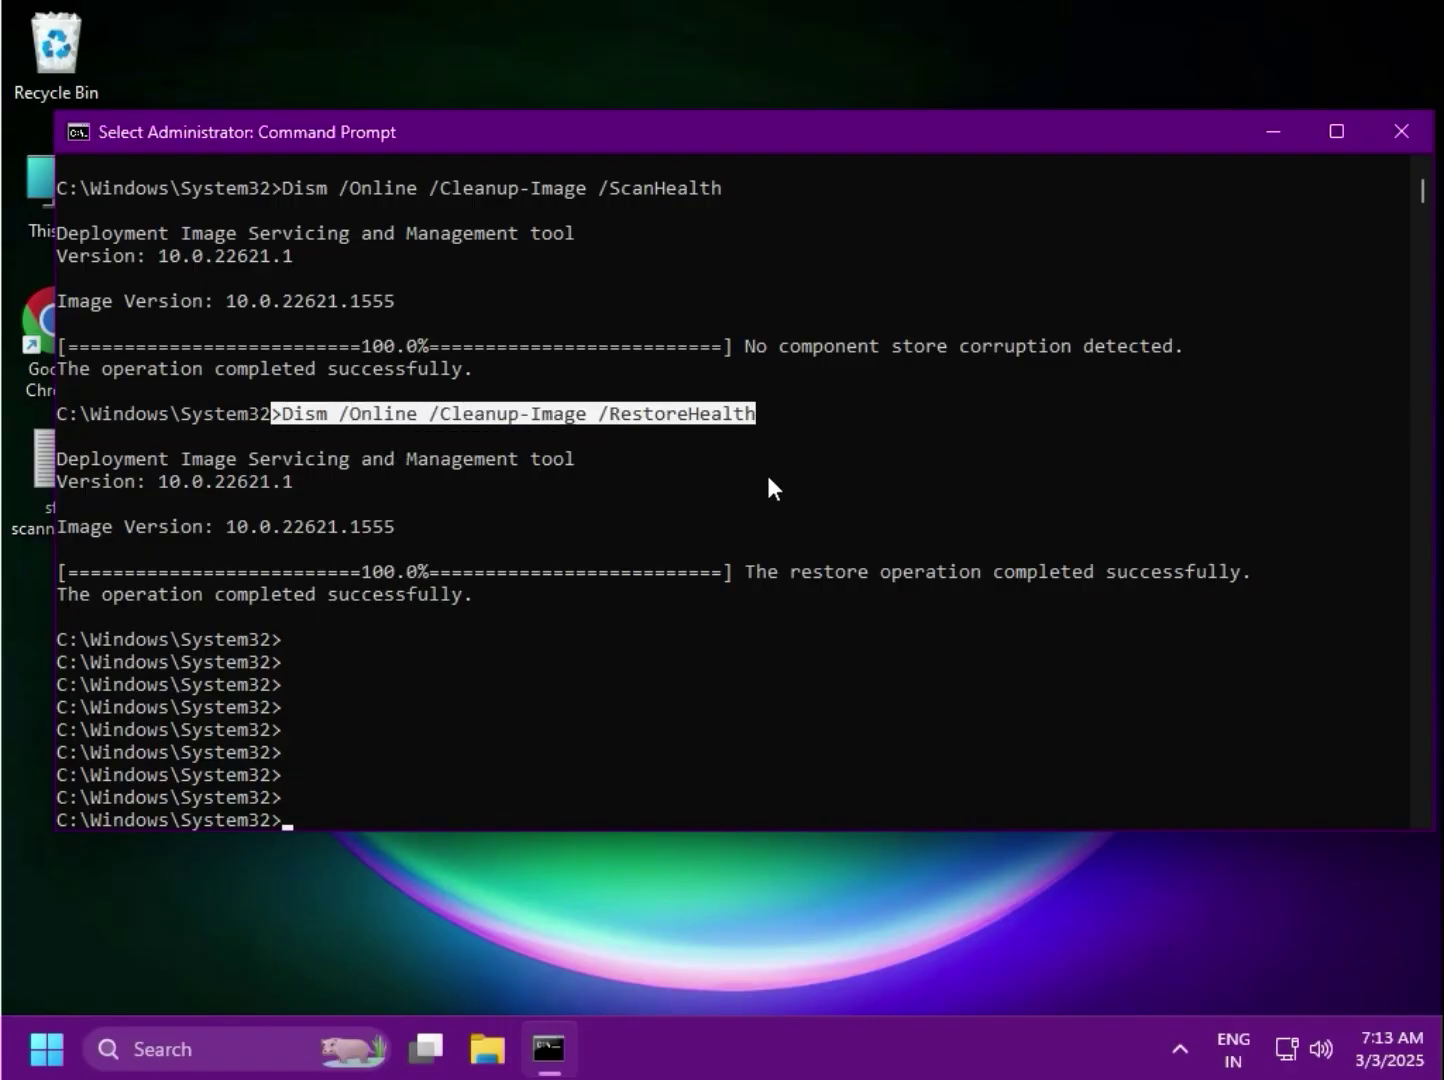